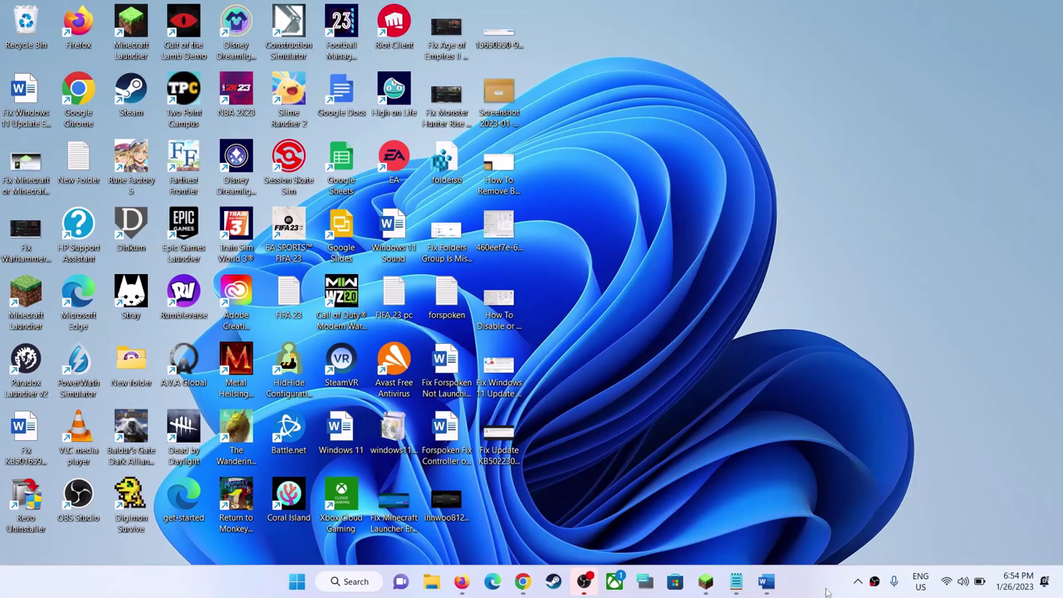
Open the Minecraft Launcher from the taskbar to its Minecraft for Windows play page
left_click(705, 582)
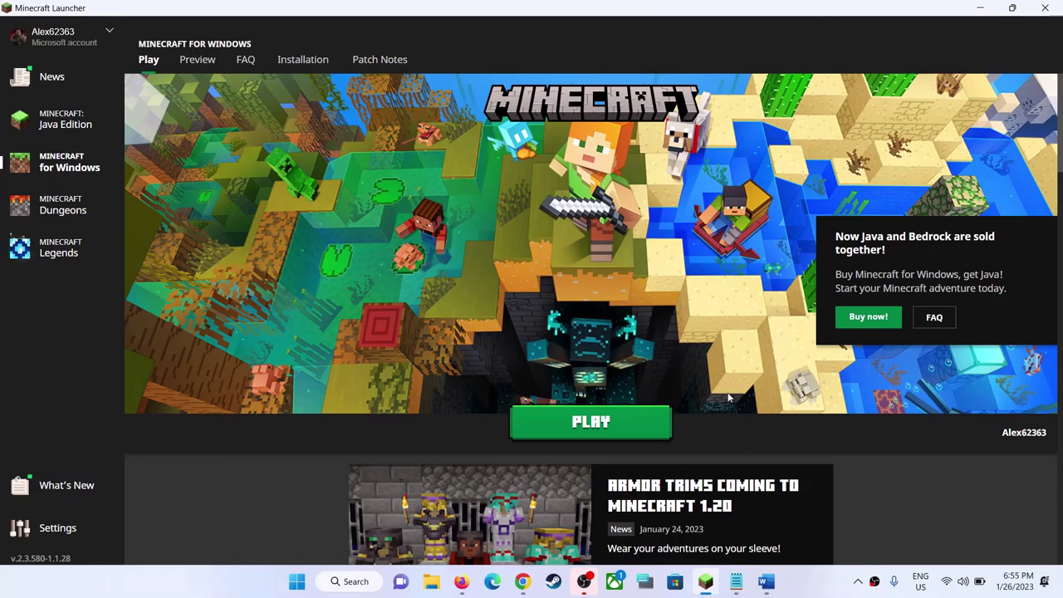
Highlight error code 87e50029 in the Word document's title, then minimize Word
left_click(766, 582)
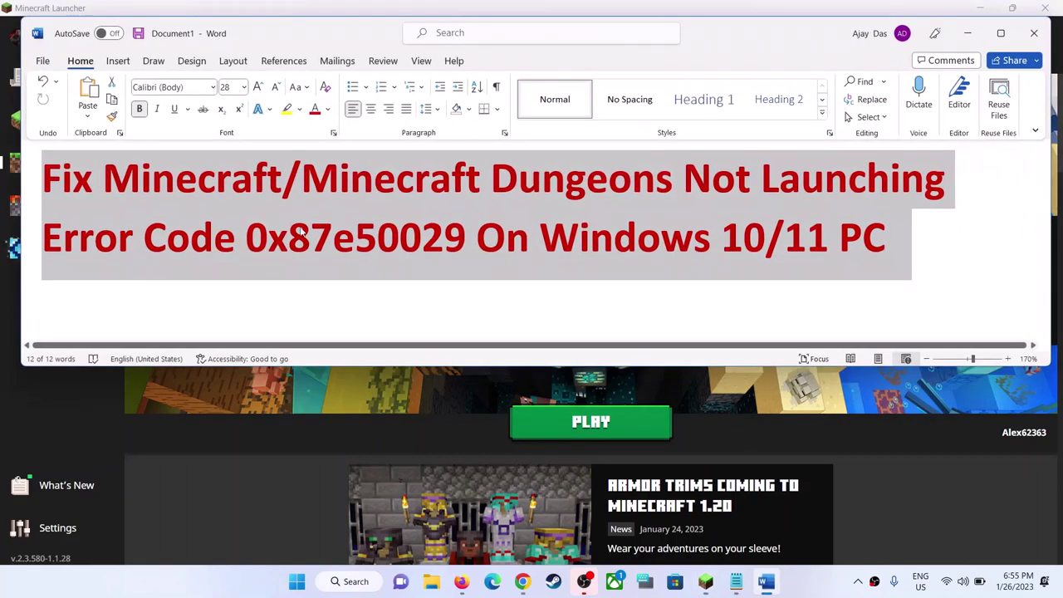
left_click_drag(268, 239, 335, 249)
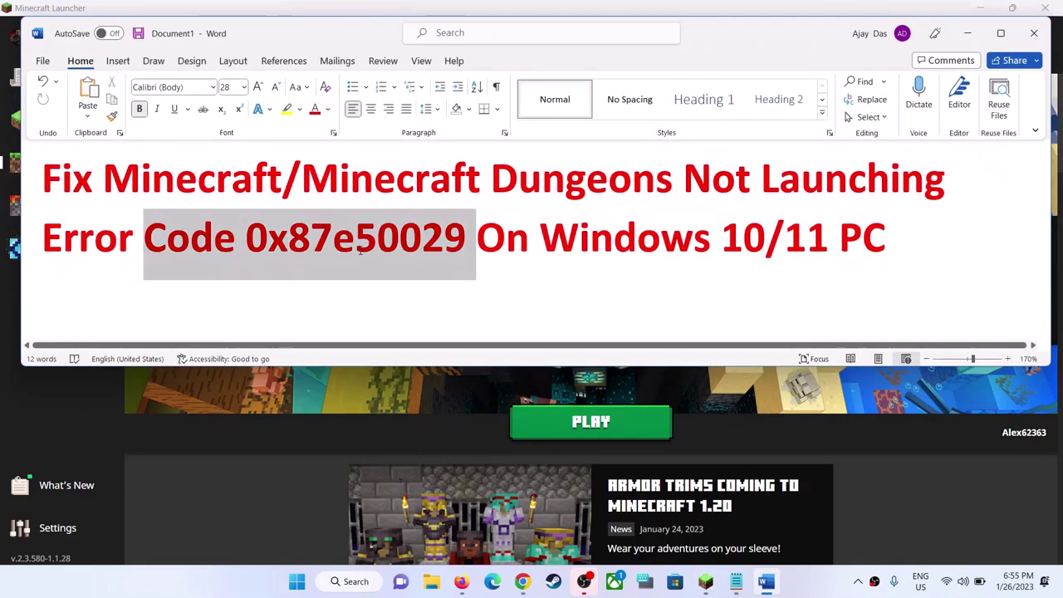
left_click(424, 250)
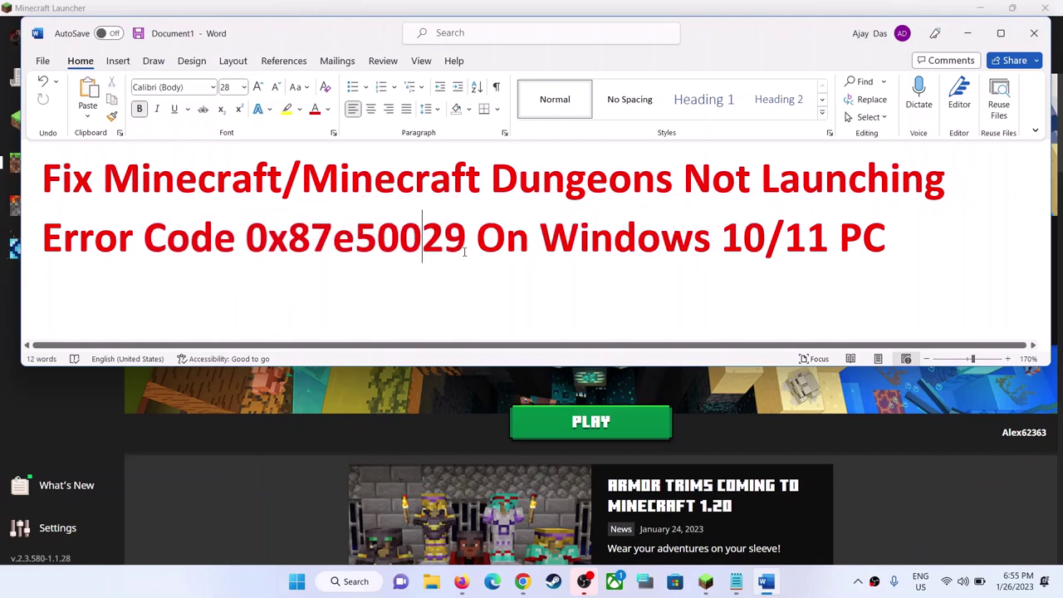
left_click_drag(468, 237, 288, 238)
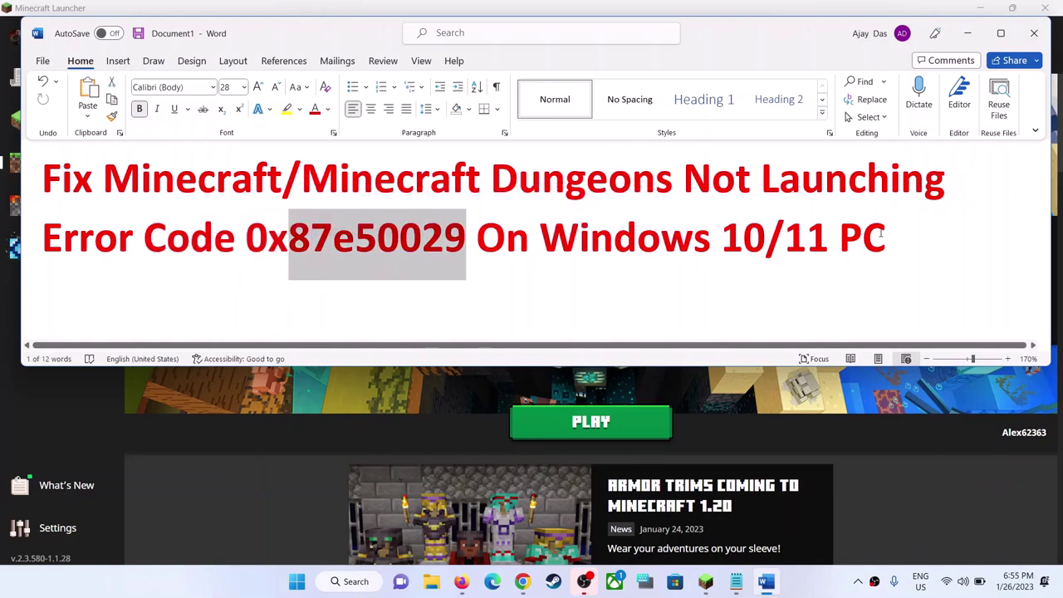
left_click(968, 33)
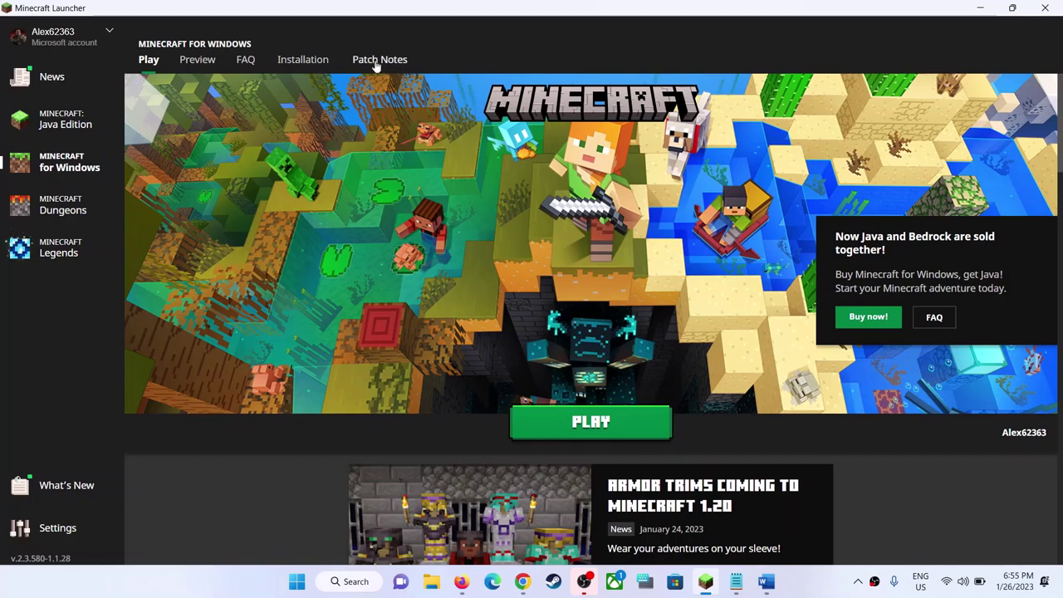
Show Minecraft for Windows' Installation page, then open and dismiss the Start menu power options
left_click(307, 63)
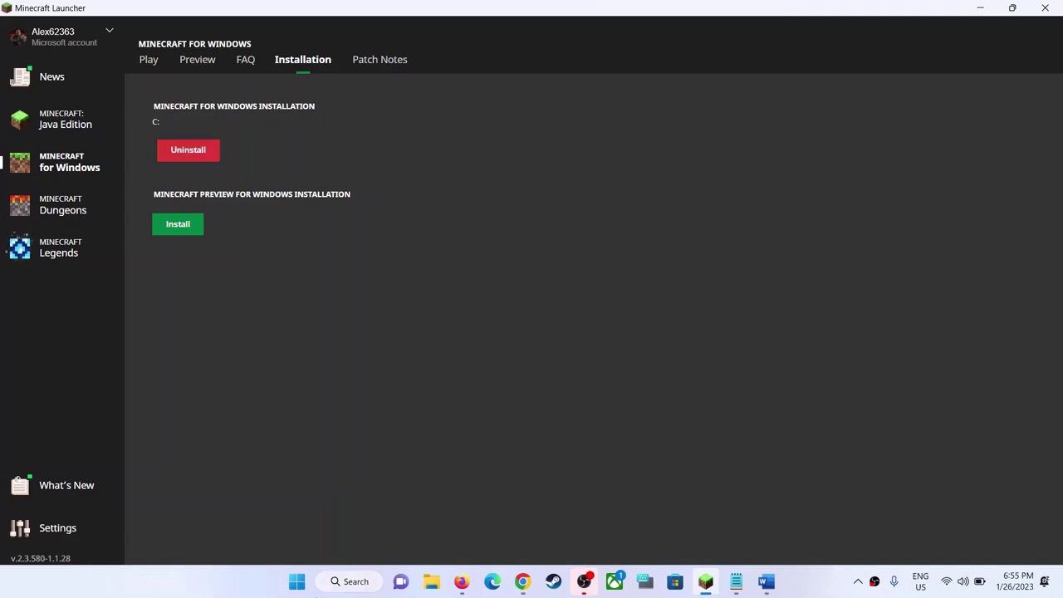
left_click(297, 582)
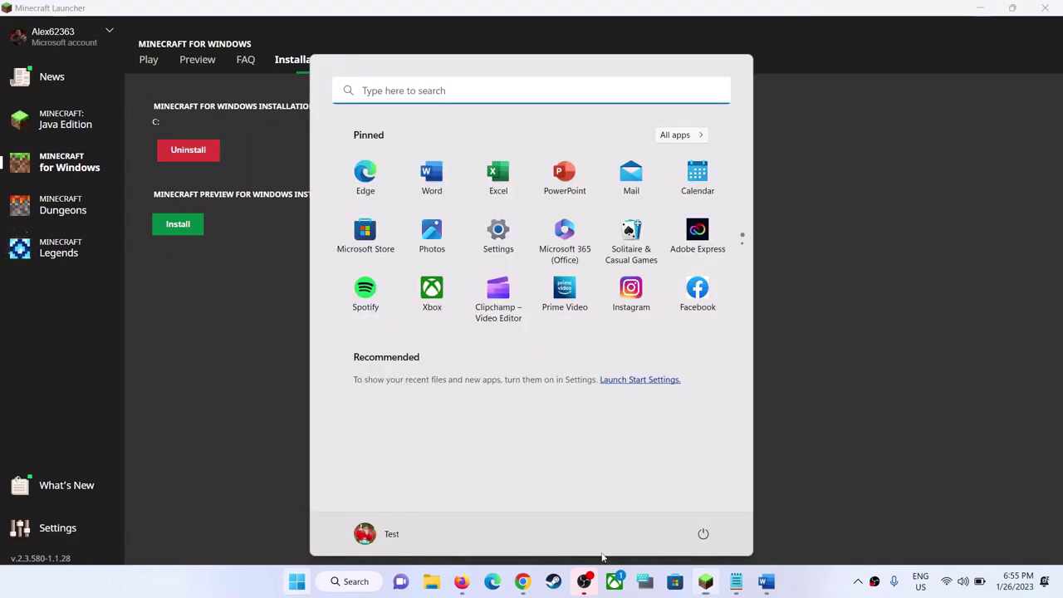
left_click(702, 534)
left_click(898, 388)
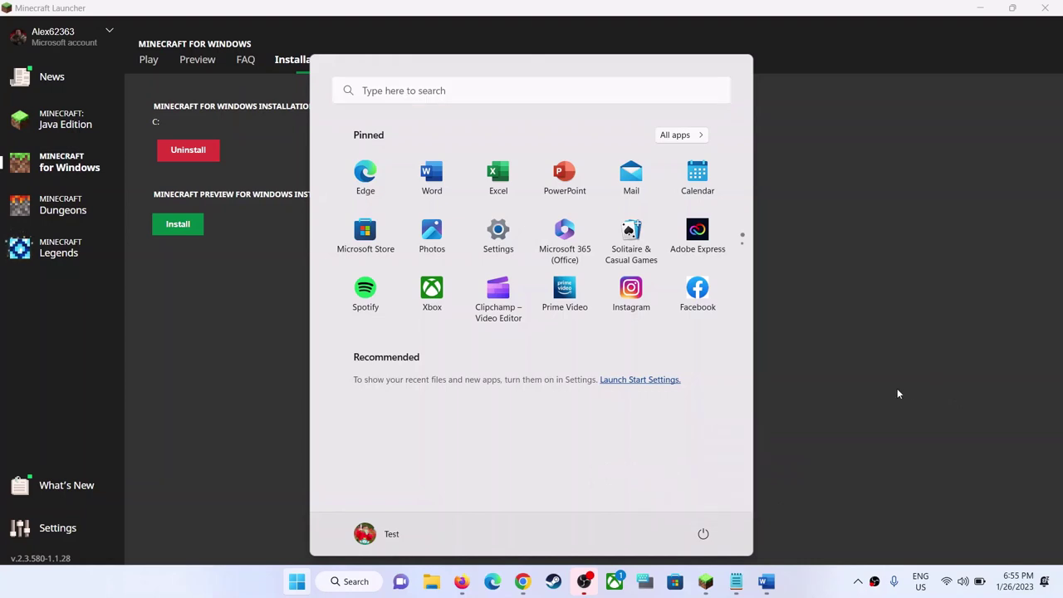
left_click(898, 388)
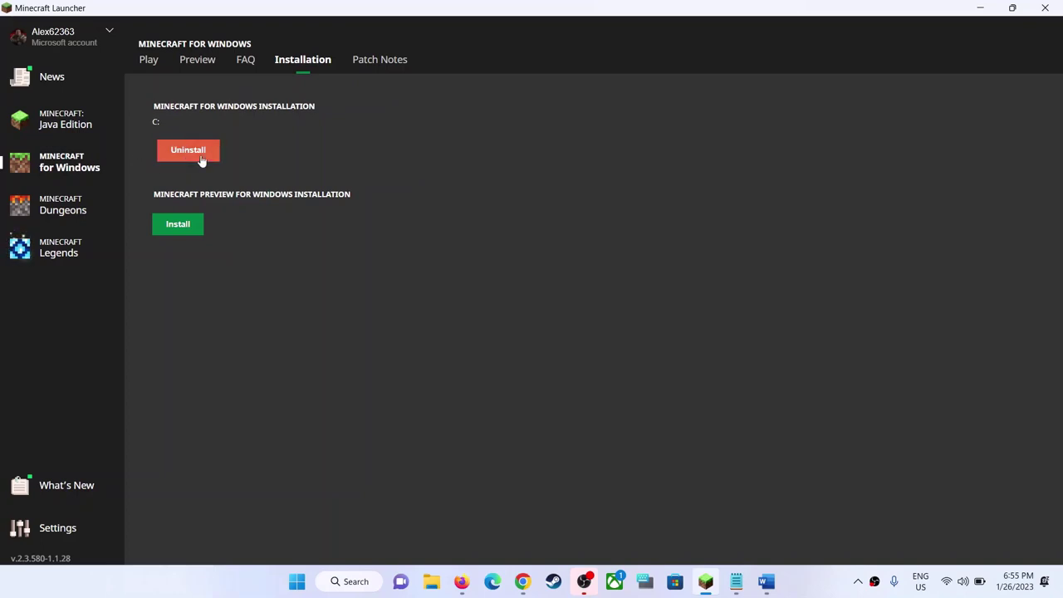
Check Minecraft Dungeons' Installation page, then highlight the error code in the Word title
left_click(70, 214)
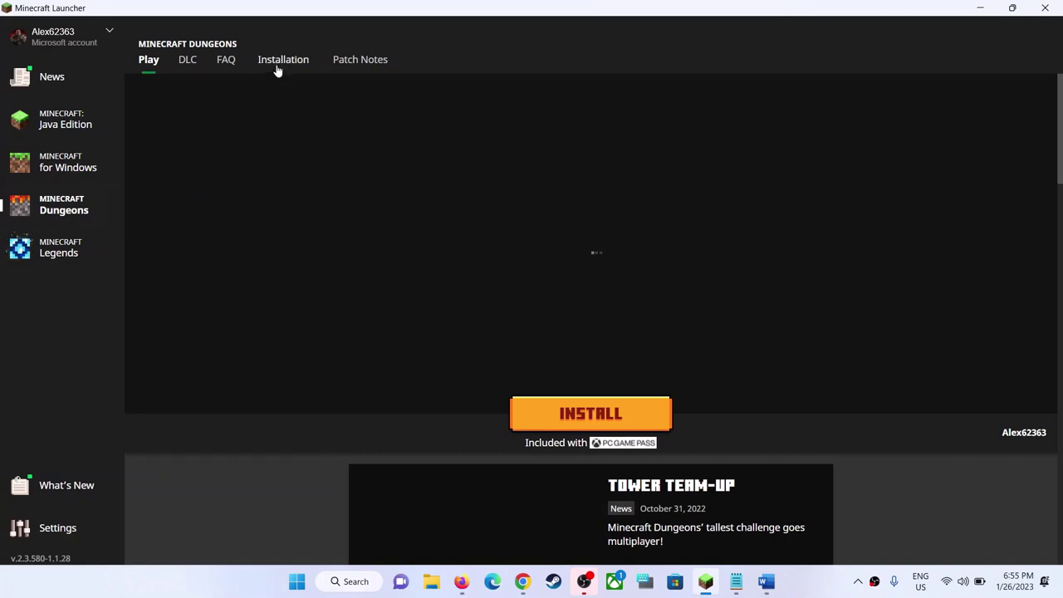
left_click(279, 62)
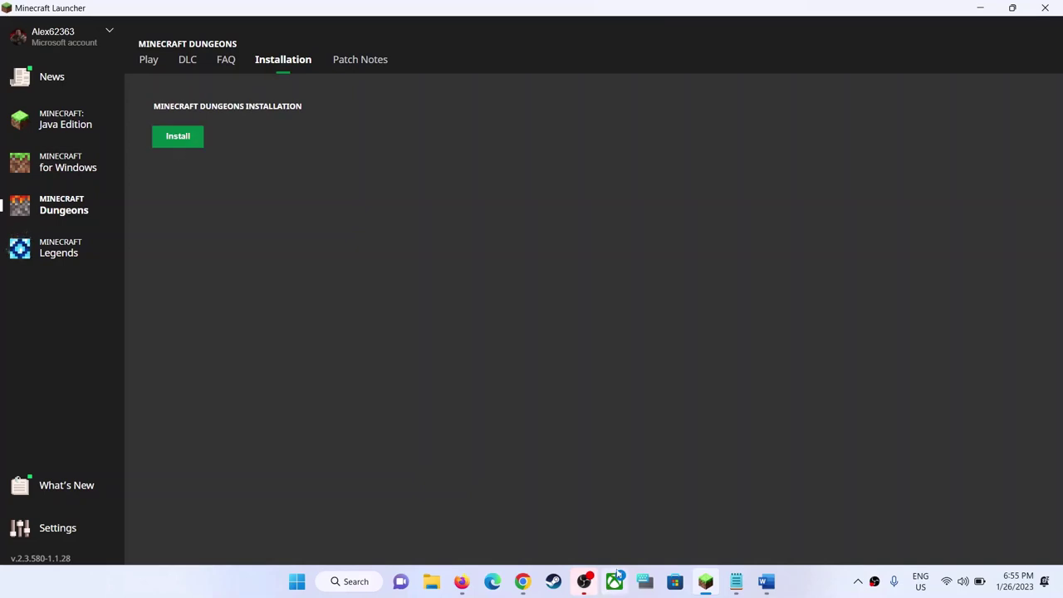
left_click(766, 585)
left_click_drag(248, 239, 472, 238)
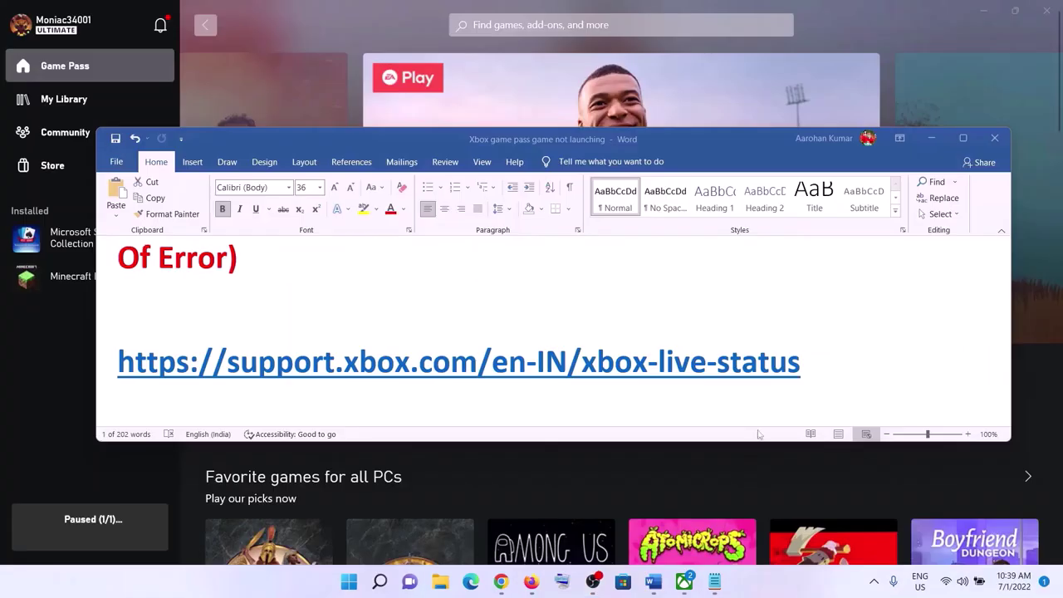
Copy the Xbox status link from the Word notes and switch to the browser
triple_click(738, 377)
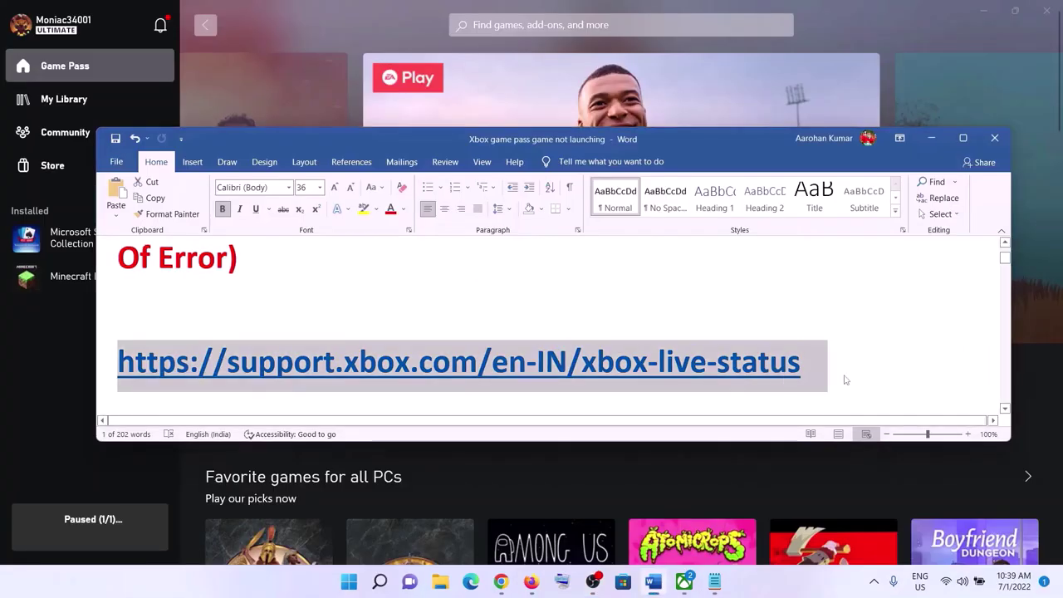
right_click(615, 366)
left_click(625, 124)
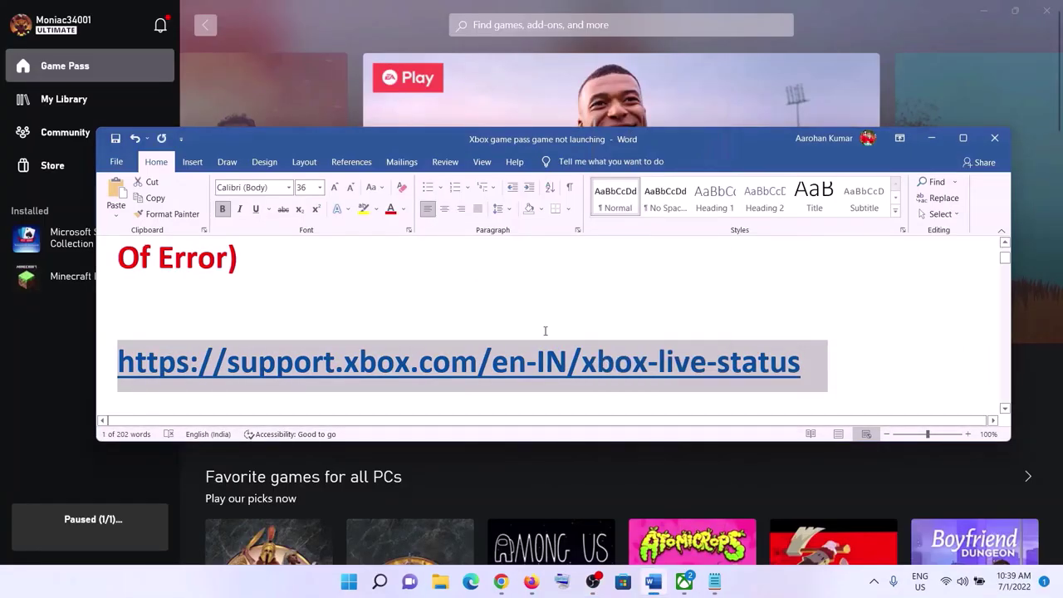
left_click(501, 582)
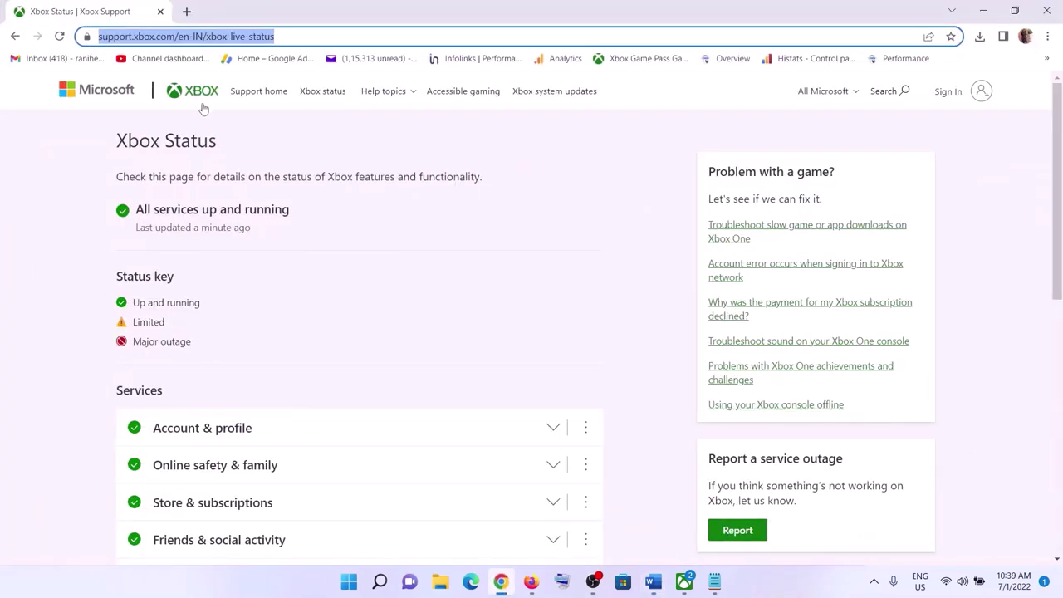
Return to the Xbox Status tab and highlight 'All services up and running', Limited and Major outage
left_click(188, 14)
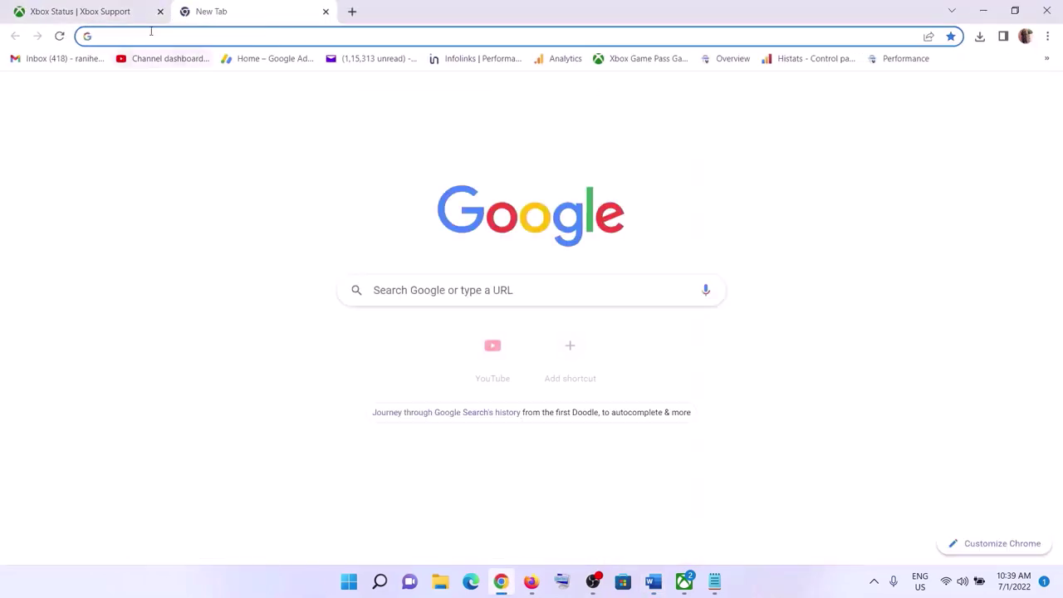
left_click(62, 5)
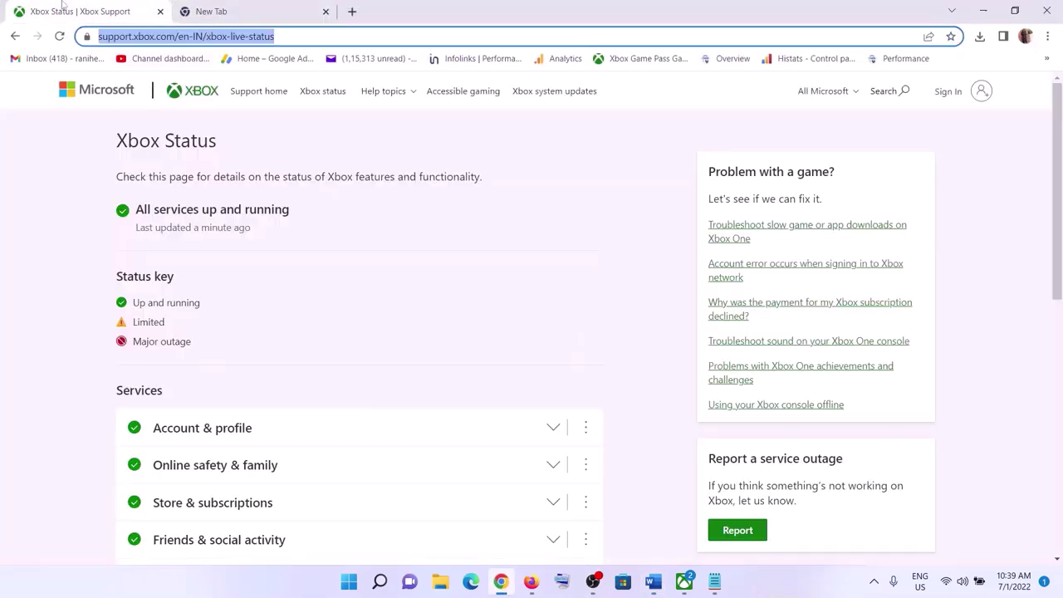
left_click(41, 252)
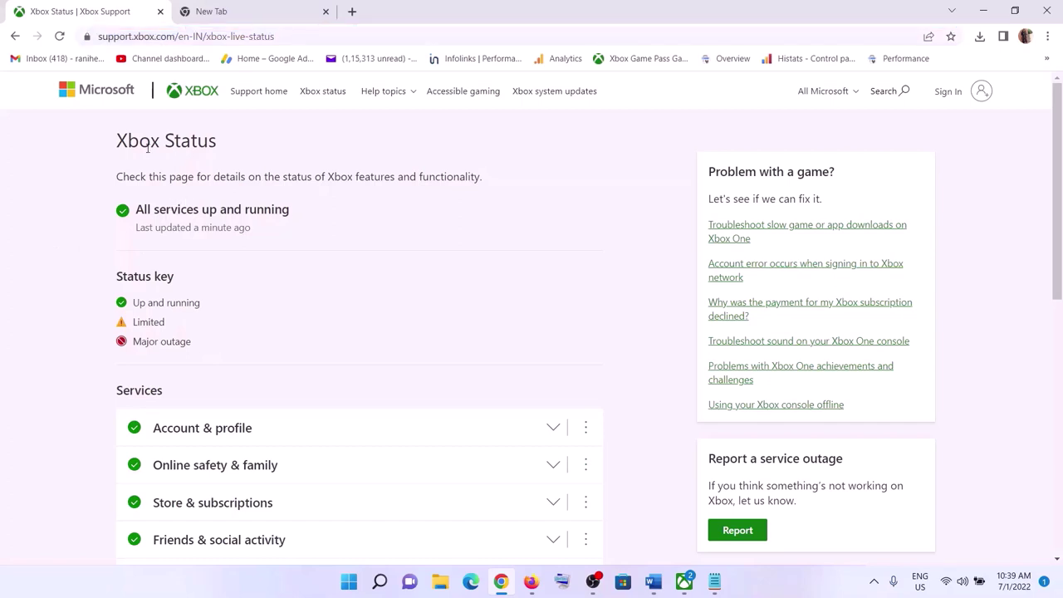
left_click_drag(136, 211, 300, 218)
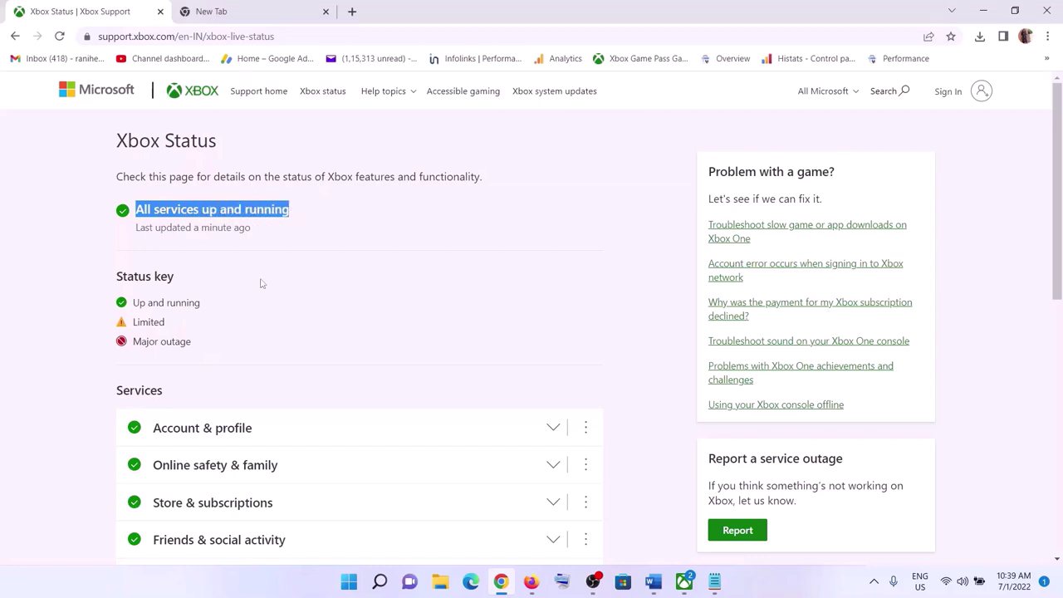
left_click_drag(133, 321, 165, 322)
left_click_drag(158, 208, 243, 206)
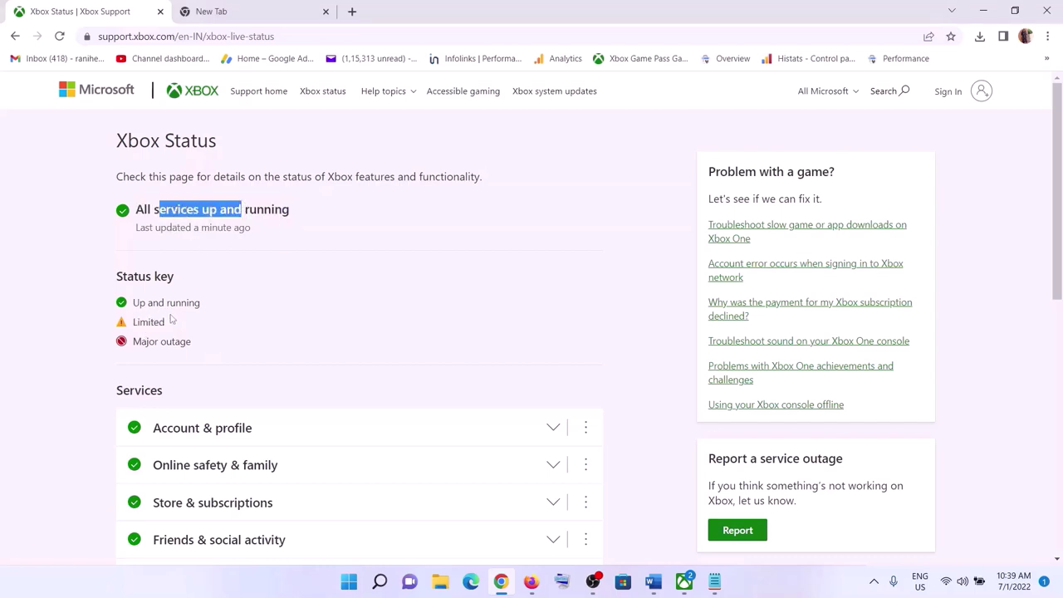
left_click_drag(133, 341, 193, 345)
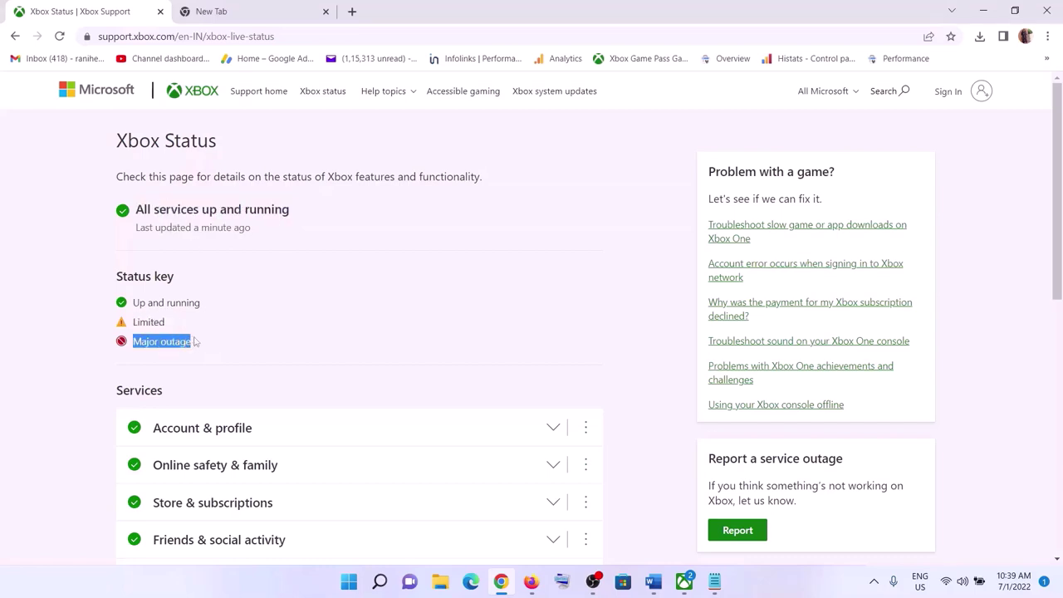
left_click_drag(145, 209, 294, 209)
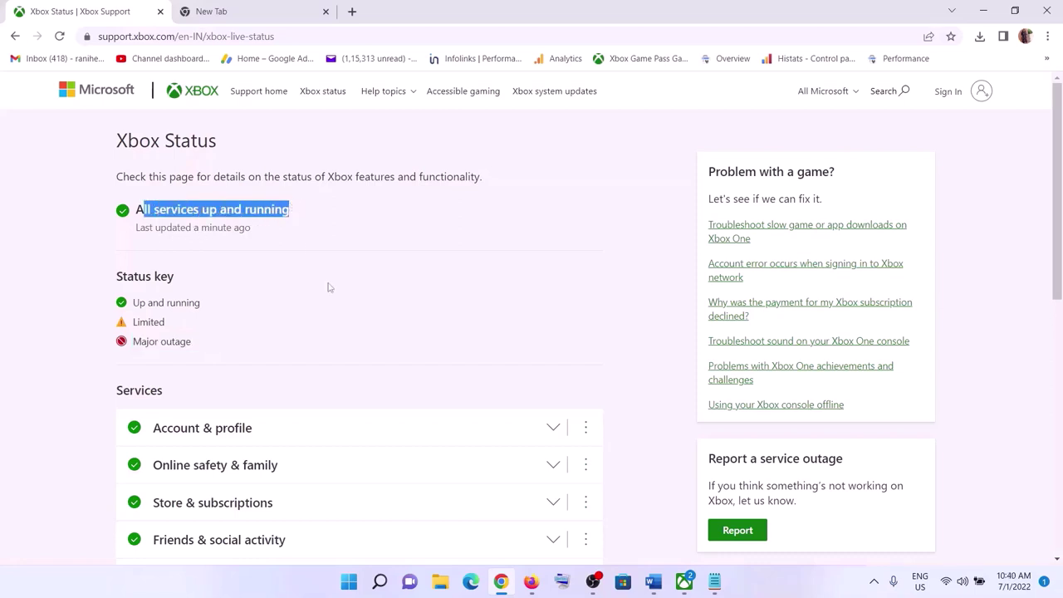
Highlight the Major outage, Limited and Up and running key entries and the summary, then return to Word
left_click_drag(133, 323, 190, 342)
left_click_drag(134, 323, 147, 323)
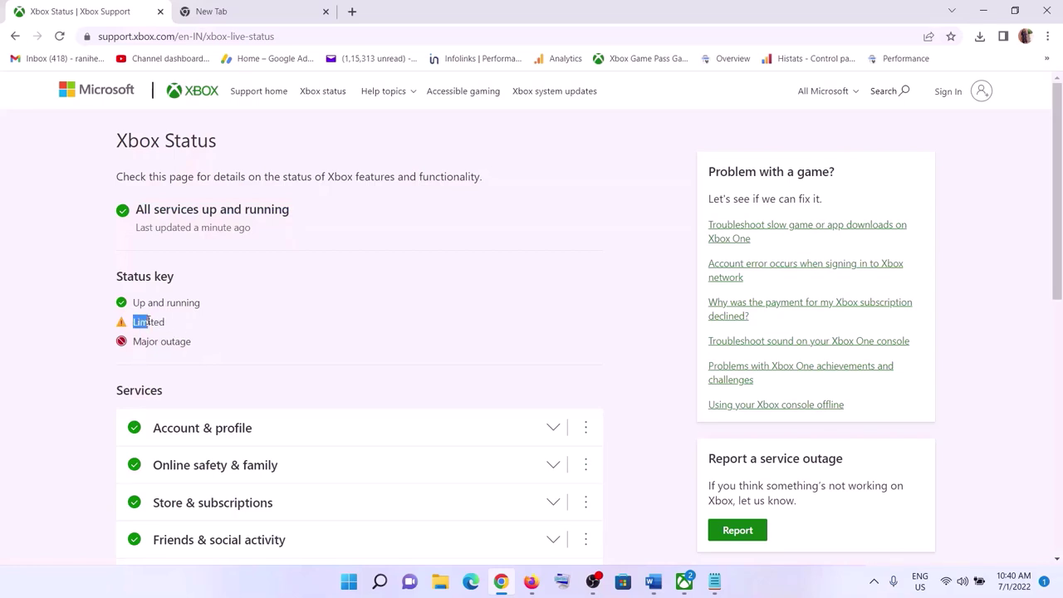
left_click(155, 340)
left_click_drag(138, 343, 209, 347)
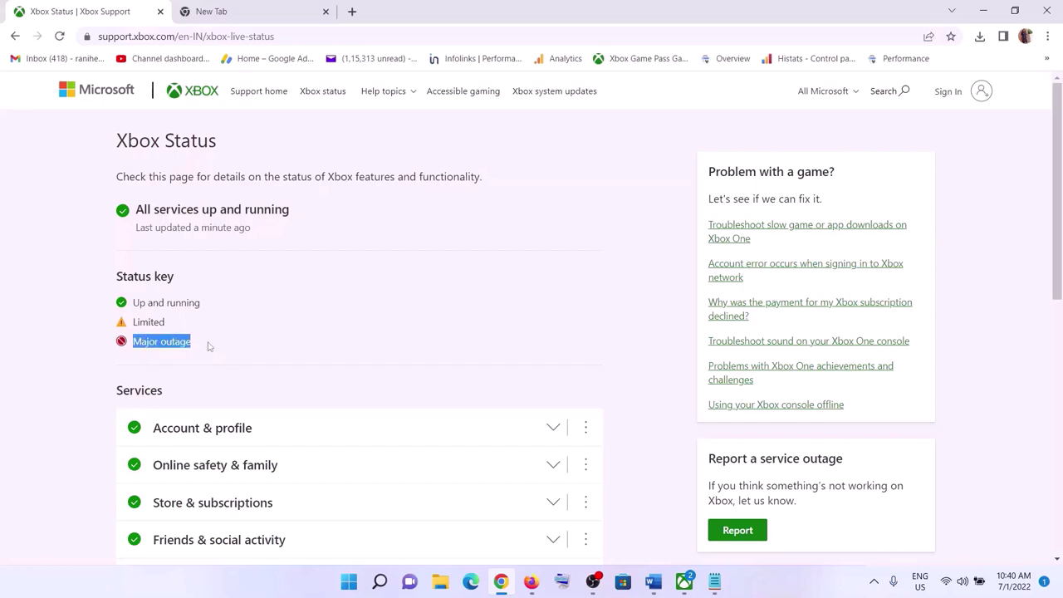
left_click_drag(133, 325, 187, 344)
left_click_drag(133, 304, 201, 304)
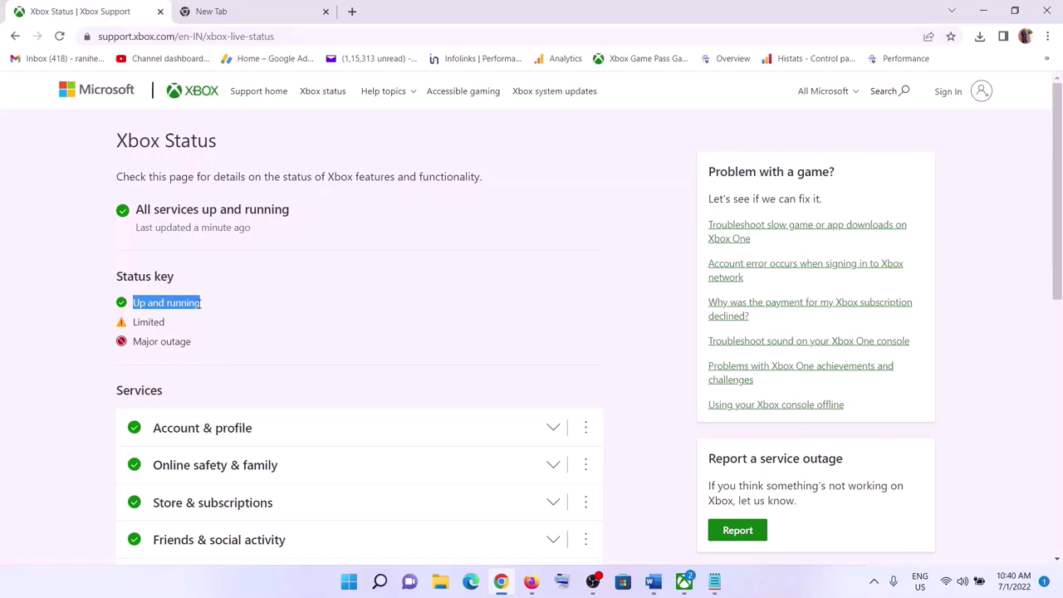
left_click_drag(142, 209, 292, 211)
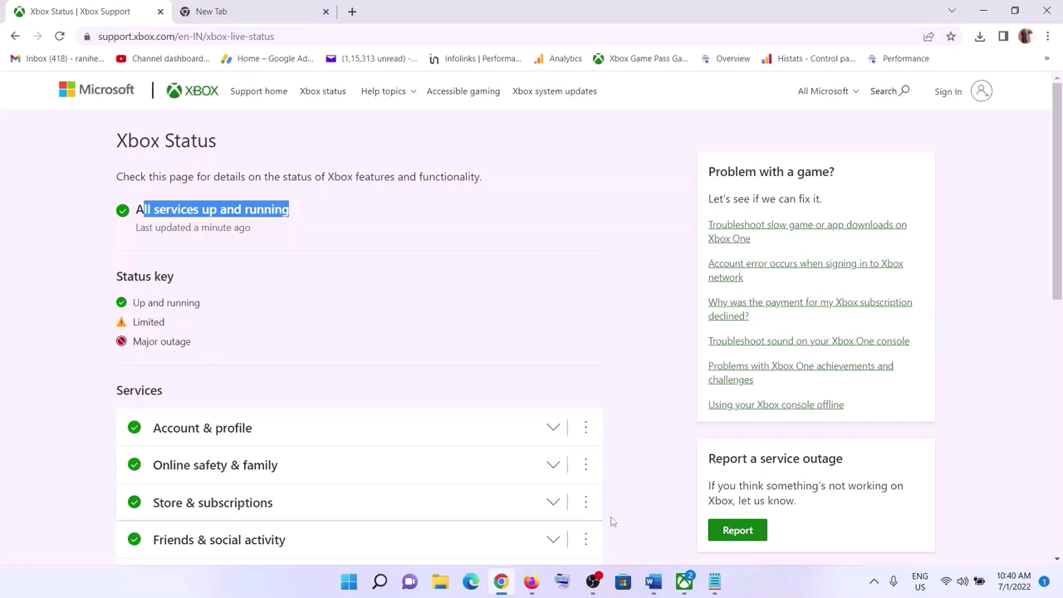
left_click(653, 582)
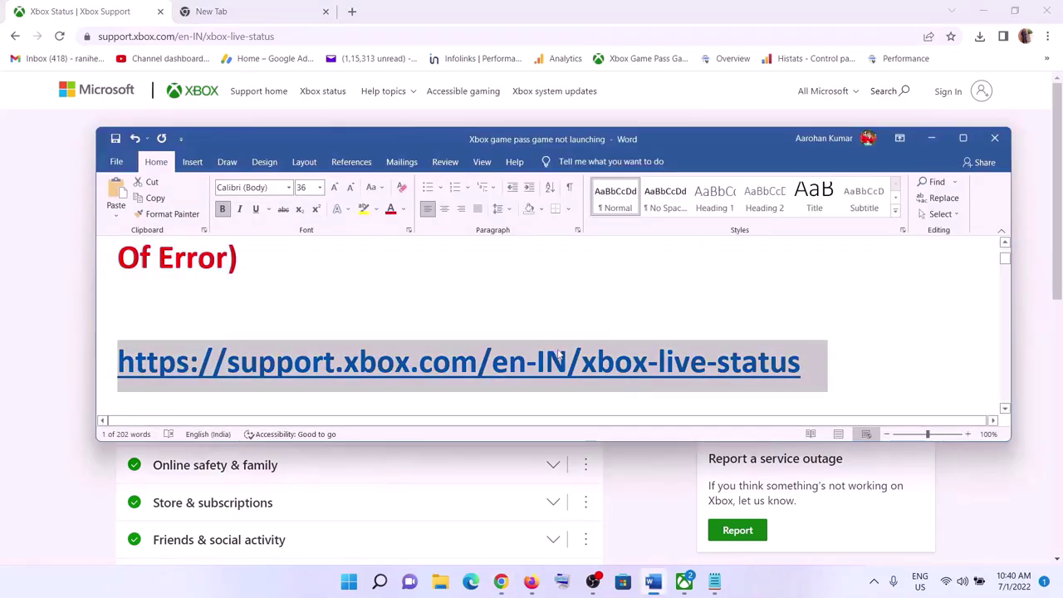
Highlight Step 1's list of devices to disconnect, from PS5/PS4 controller through Hotas and vjoy
scroll(751, 425, "down", 3)
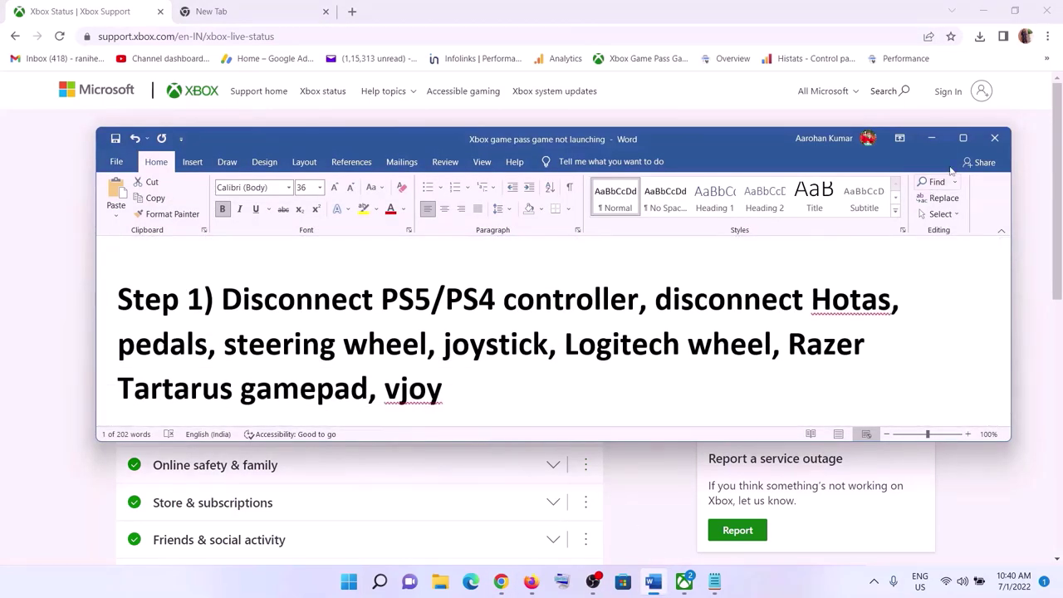
left_click(963, 138)
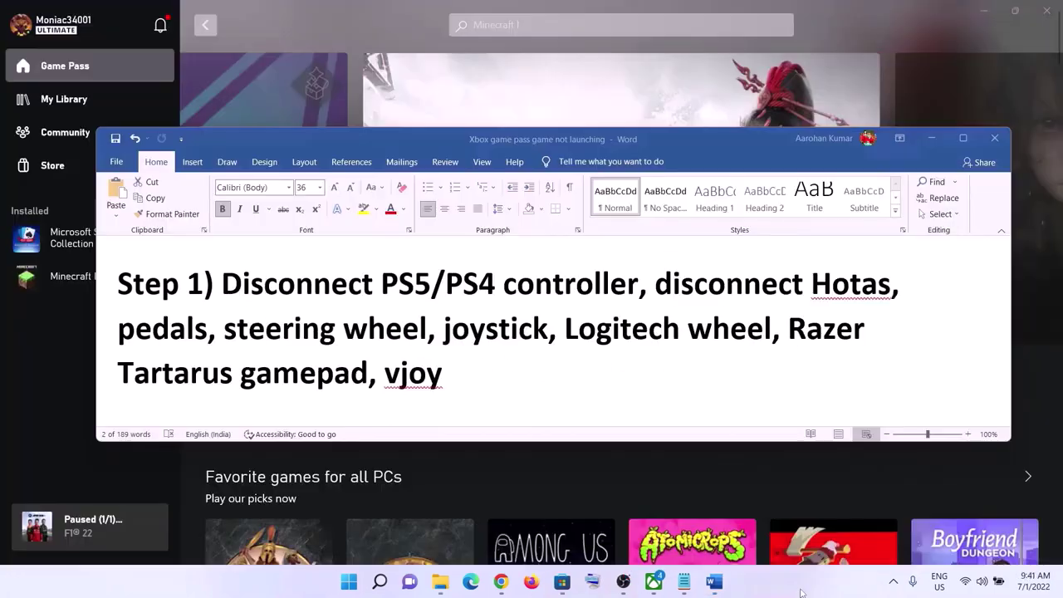
left_click_drag(222, 286, 593, 284)
left_click_drag(222, 287, 584, 285)
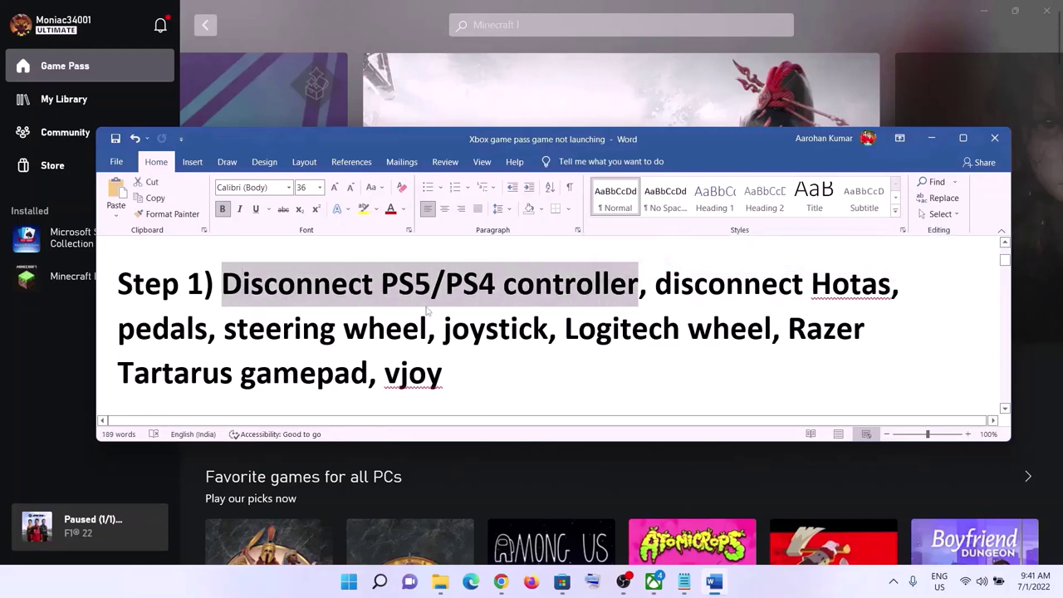
left_click(295, 287)
left_click_drag(222, 286, 449, 375)
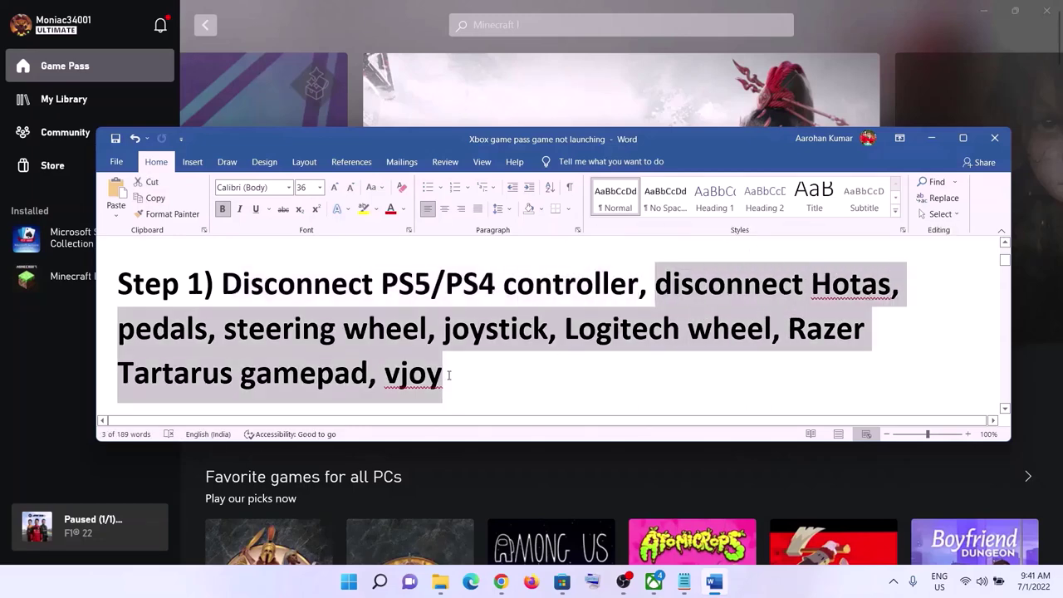
left_click(627, 284)
left_click_drag(717, 287, 444, 384)
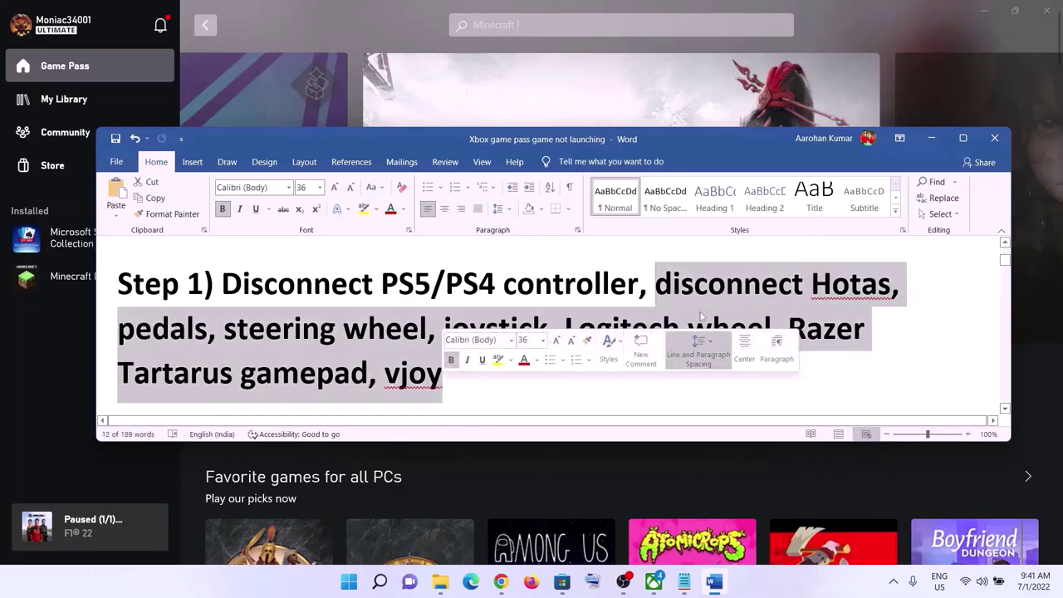
left_click(652, 284)
left_click_drag(655, 285, 493, 360)
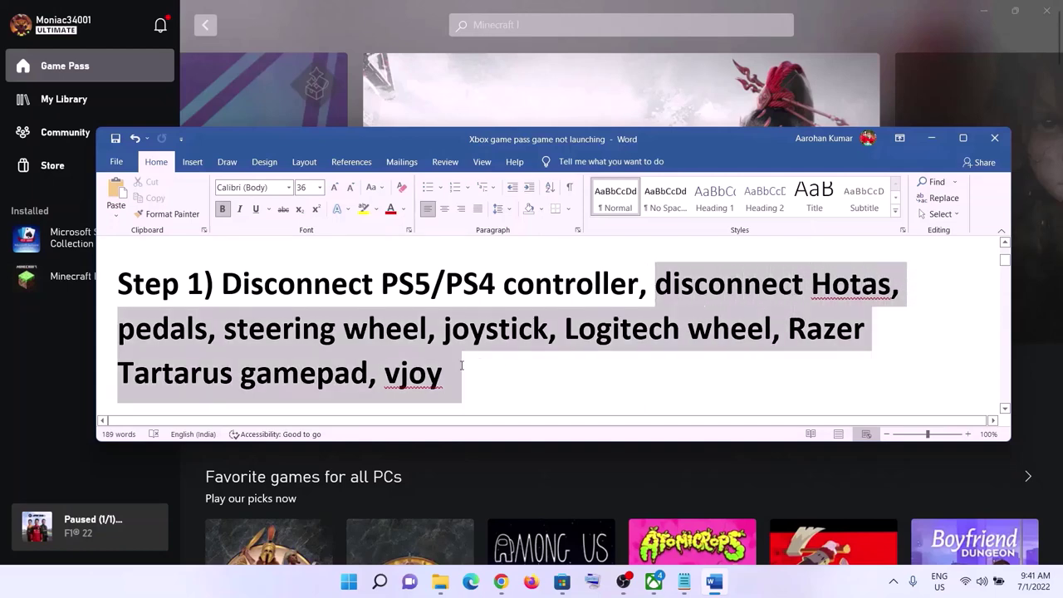
left_click(466, 372)
left_click_drag(465, 372, 229, 284)
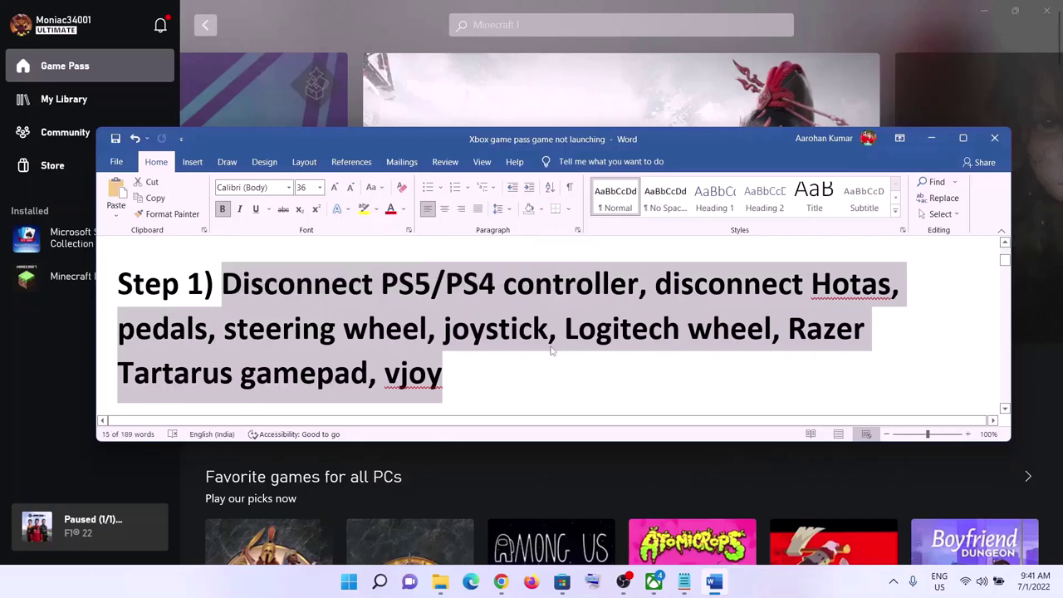
Highlight Step 2, 'Verify & repair the game', and minimize Word
scroll(385, 326, "down", 3)
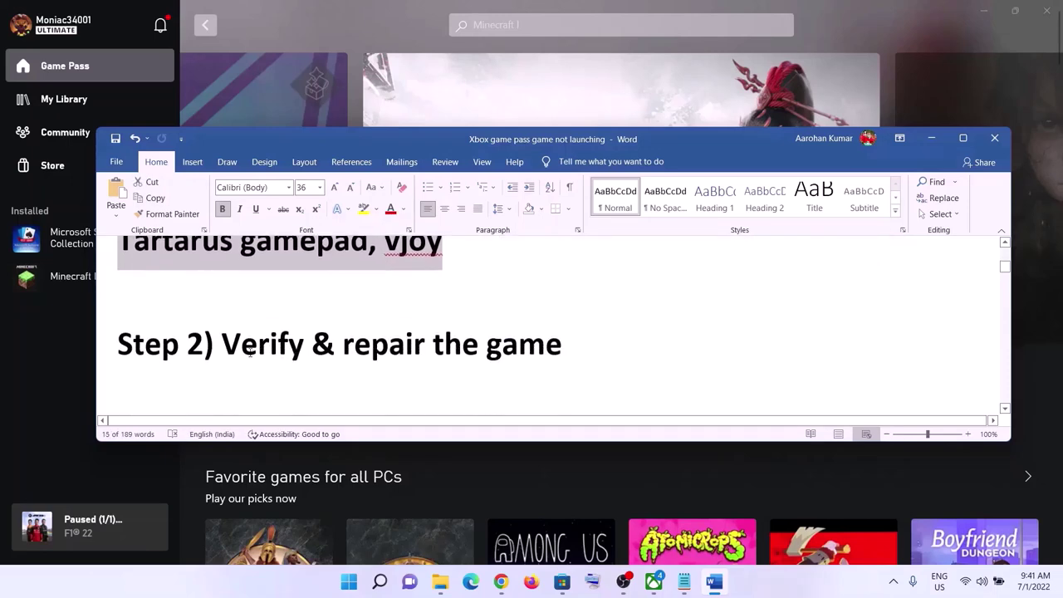
left_click_drag(250, 354, 561, 346)
left_click(931, 138)
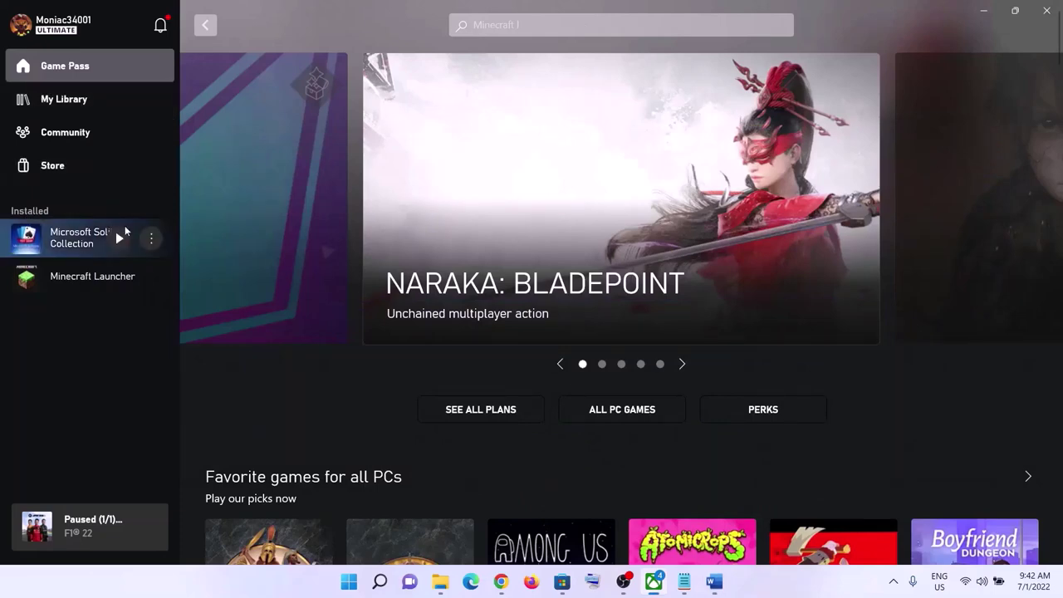
Run Verify and Repair on Minecraft Launcher's files via ⋮ > Manage > Files, confirming Yes
mouse_move(89, 281)
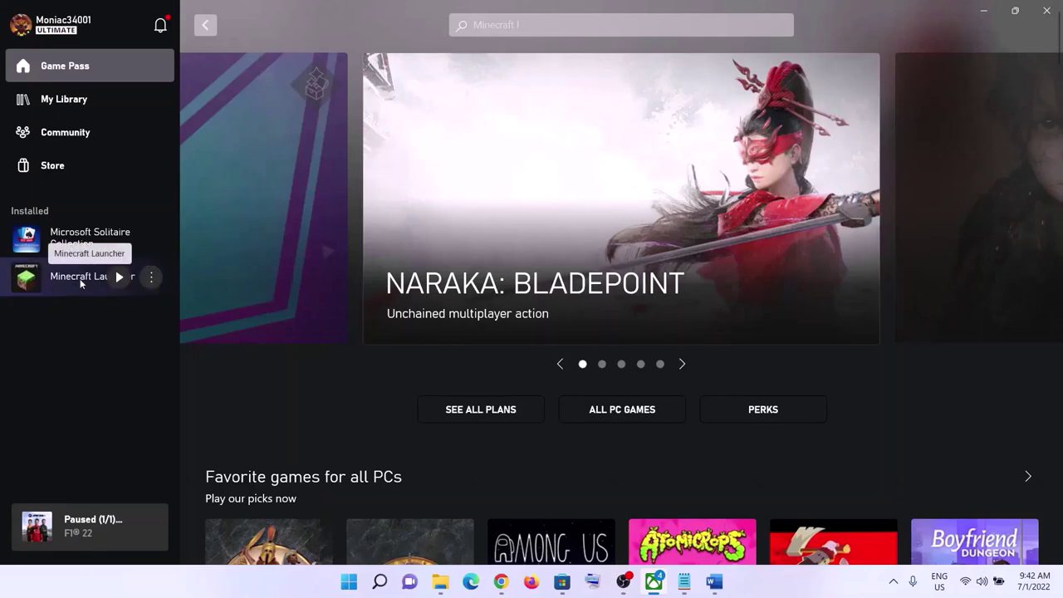
left_click(153, 279)
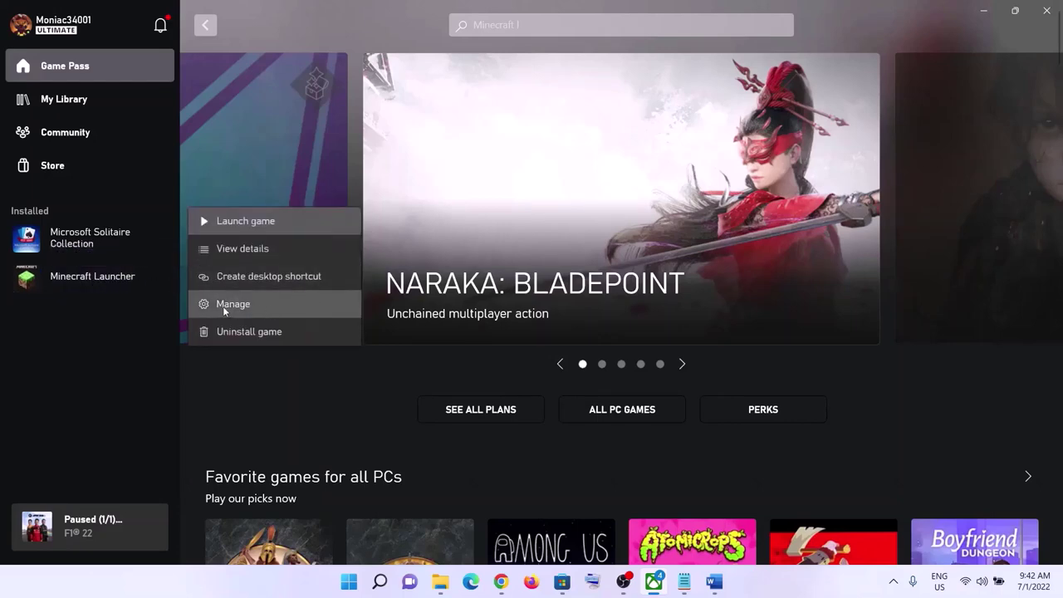
left_click(239, 306)
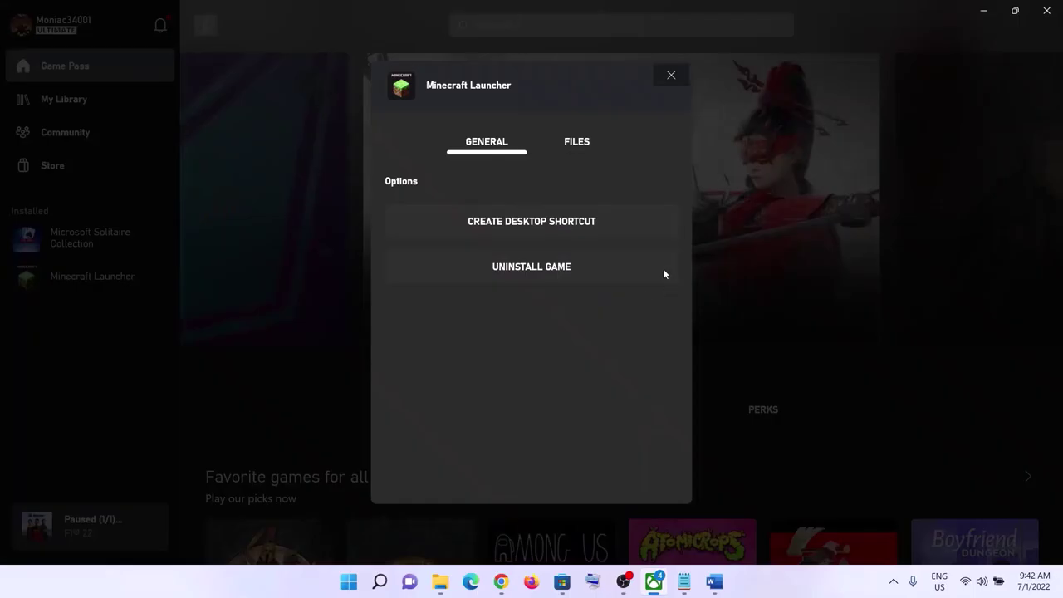
left_click(574, 150)
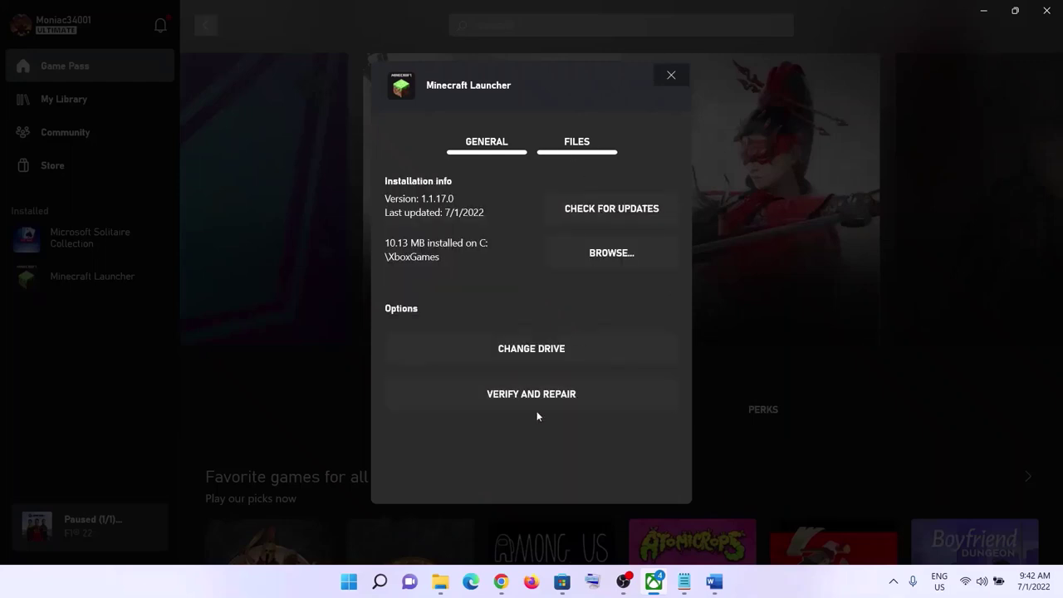
left_click(555, 398)
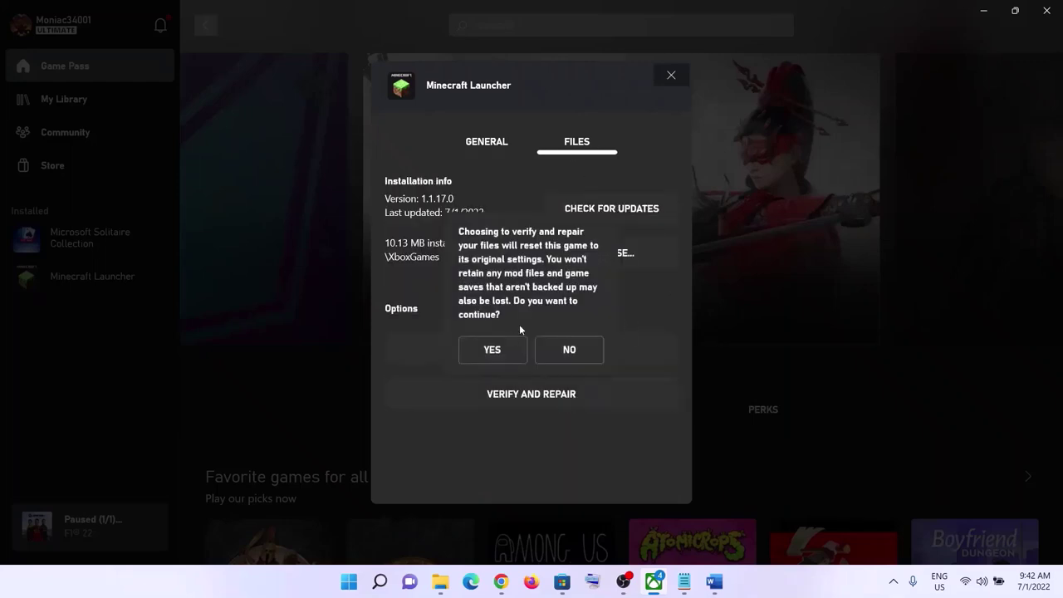
left_click(498, 349)
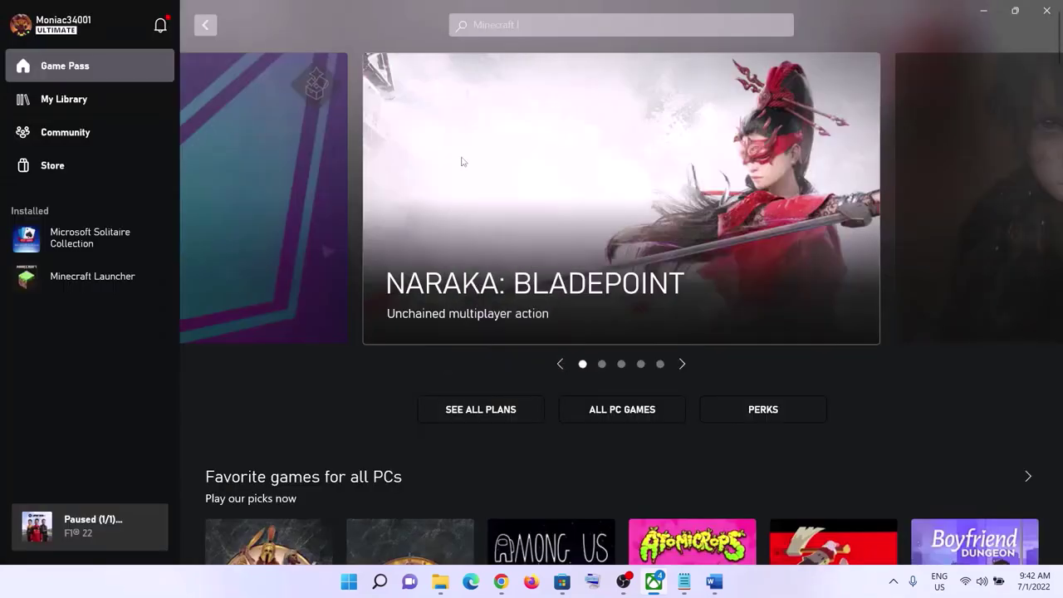
left_click(714, 582)
Highlight Step 3, 'Restart PC', and view the Start menu's Restart option without restarting
scroll(297, 334, "down", 2)
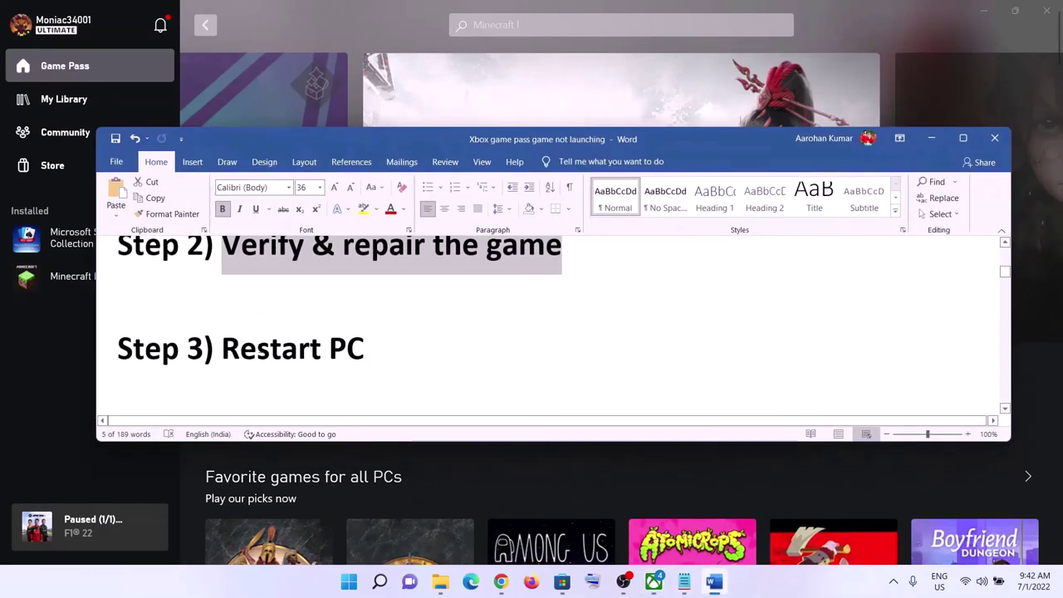
left_click_drag(222, 349, 489, 346)
left_click(932, 138)
key("super")
left_click(703, 533)
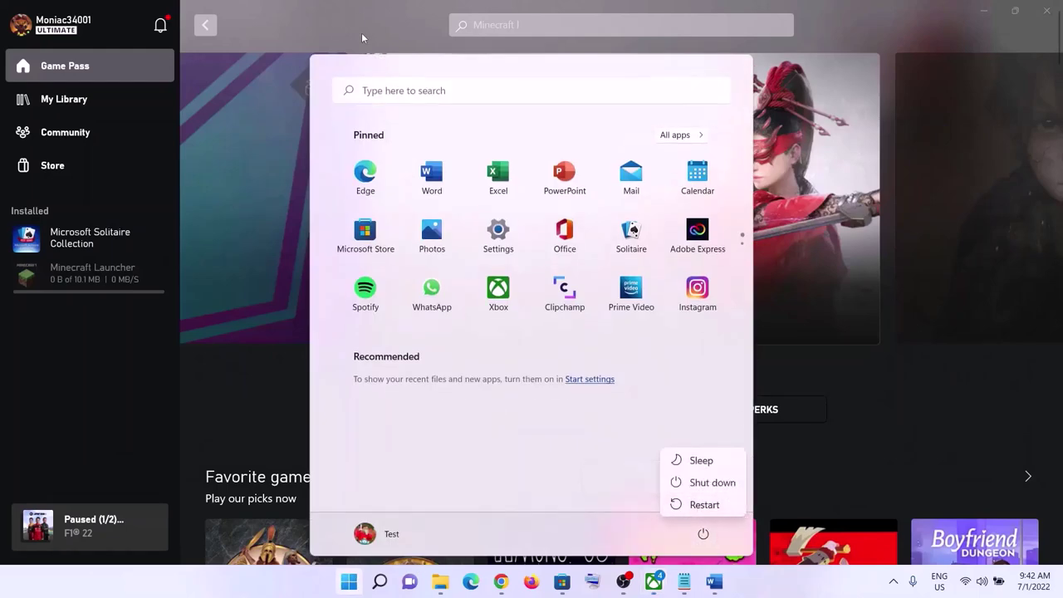
left_click(703, 534)
Highlight Step 4's 'Create desktop shortcut' instruction and minimize Word
left_click(716, 585)
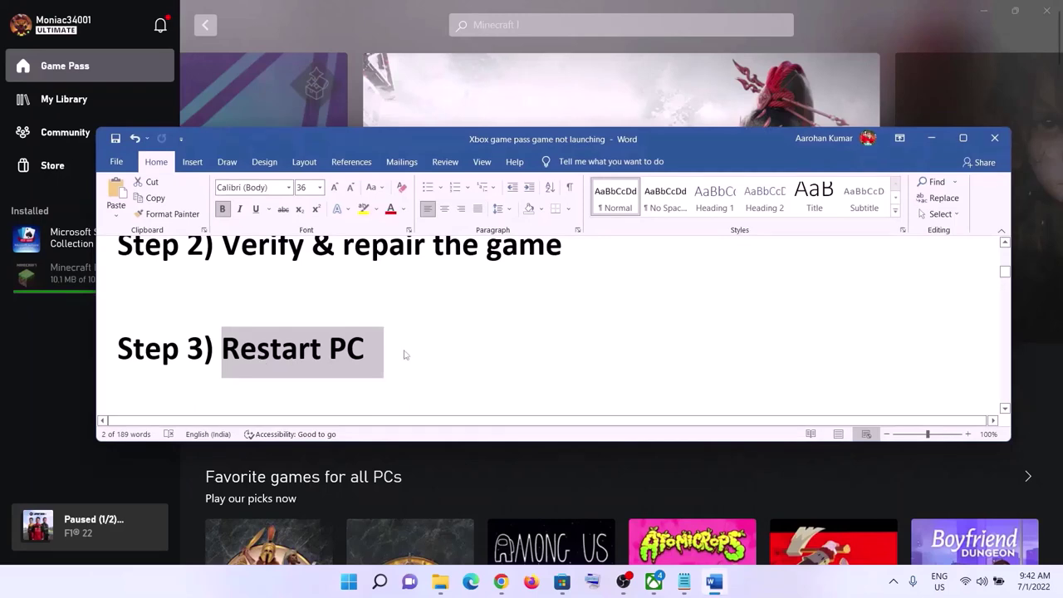
scroll(399, 352, "down", 3)
left_click_drag(222, 324, 641, 359)
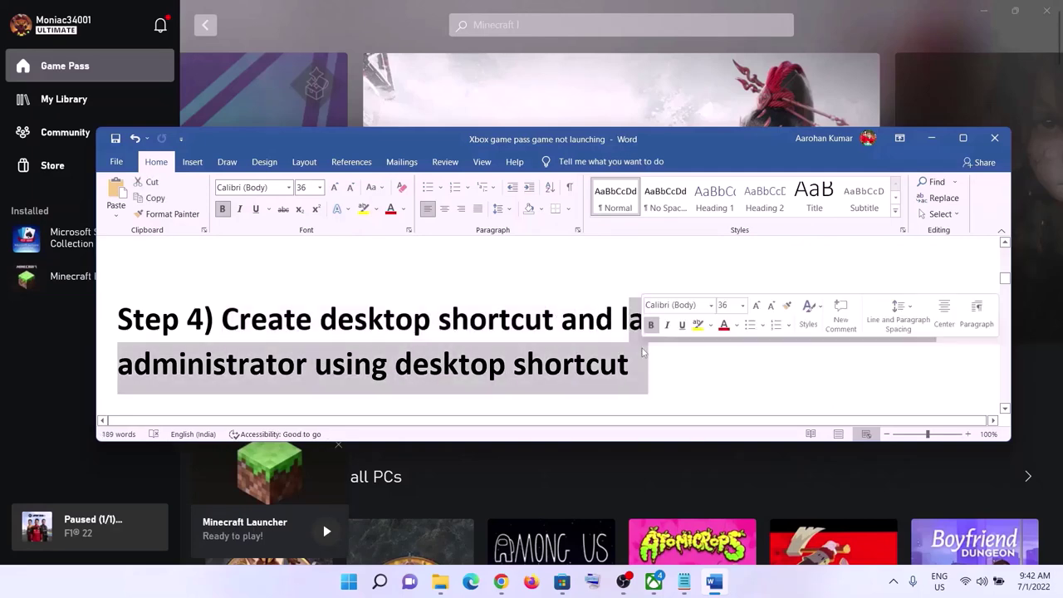
left_click(932, 138)
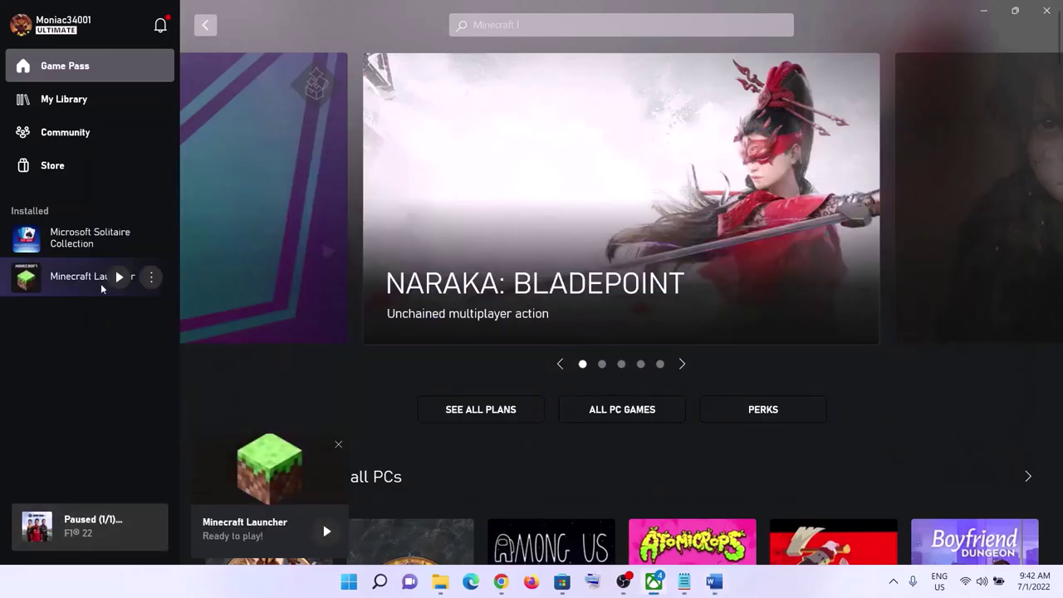
Use CREATE DESKTOP SHORTCUT on Minecraft Launcher's ⋮ > Manage page in the Xbox app
right_click(68, 286)
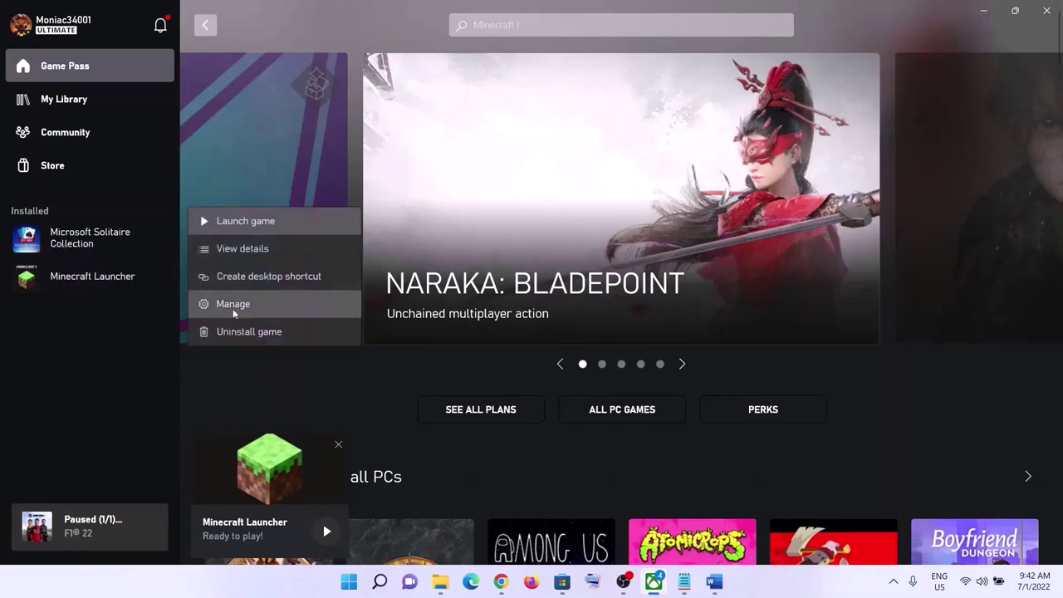
left_click(60, 334)
left_click(151, 279)
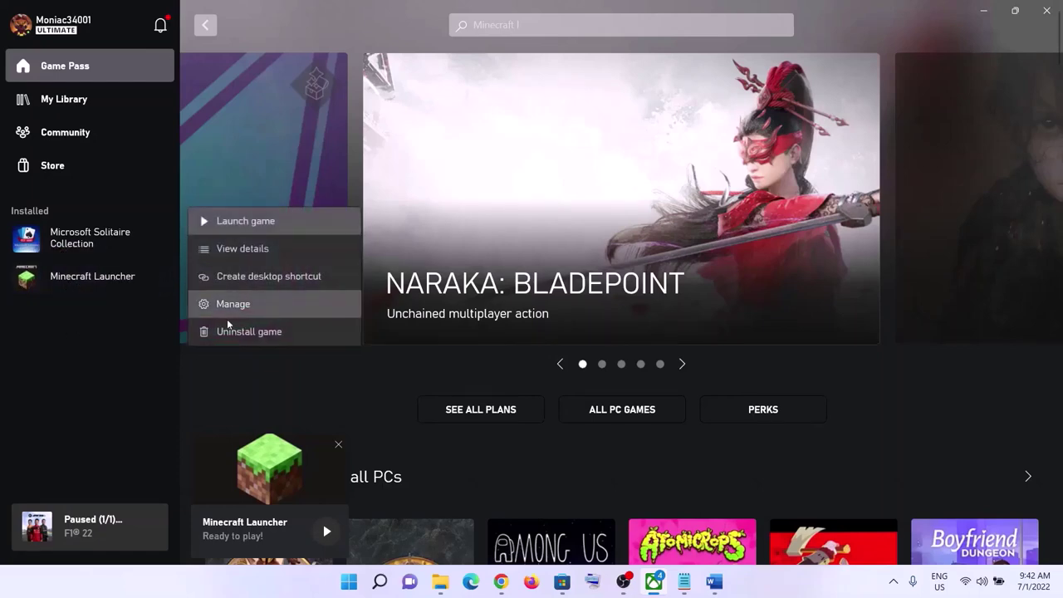
left_click(113, 339)
mouse_move(115, 266)
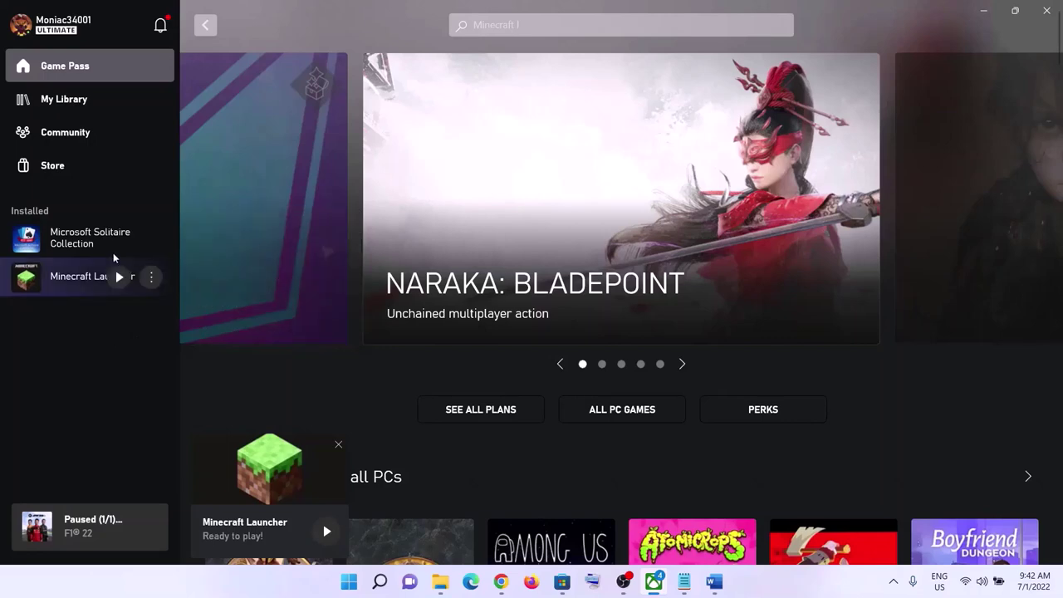
left_click(151, 278)
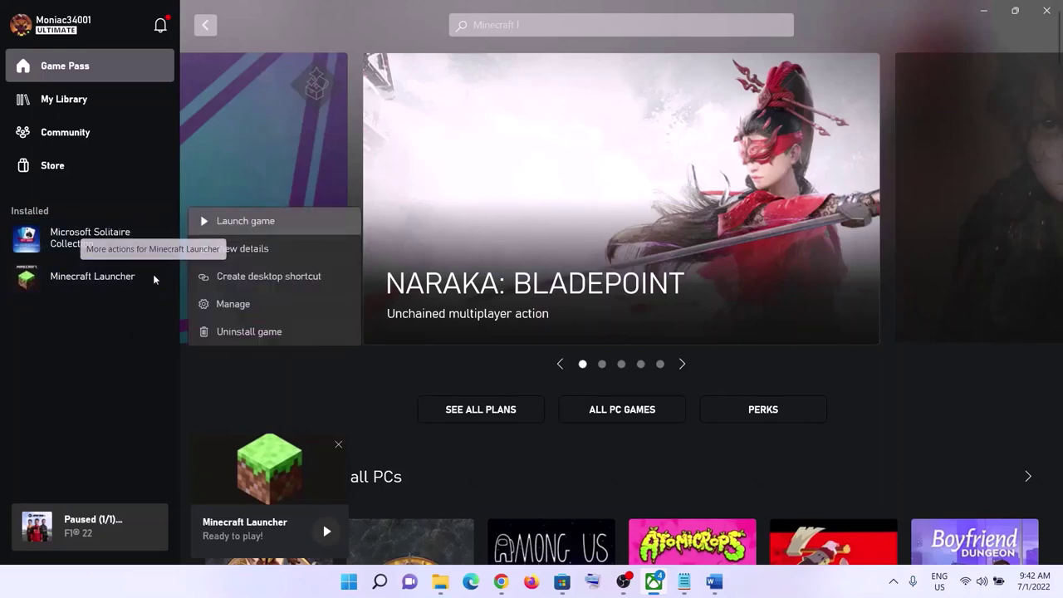
left_click(99, 285)
left_click(150, 278)
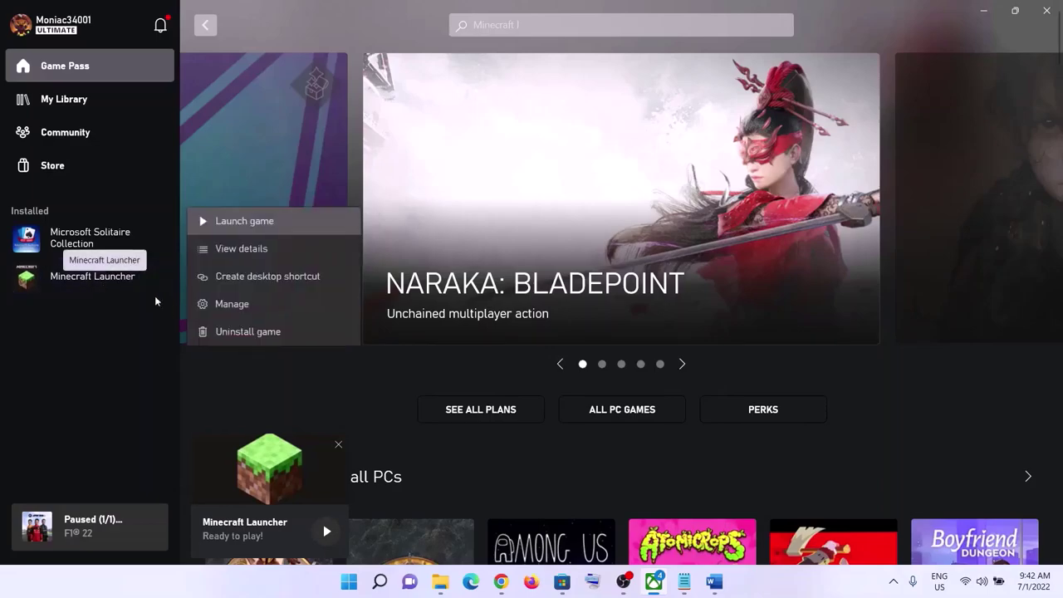
left_click(246, 306)
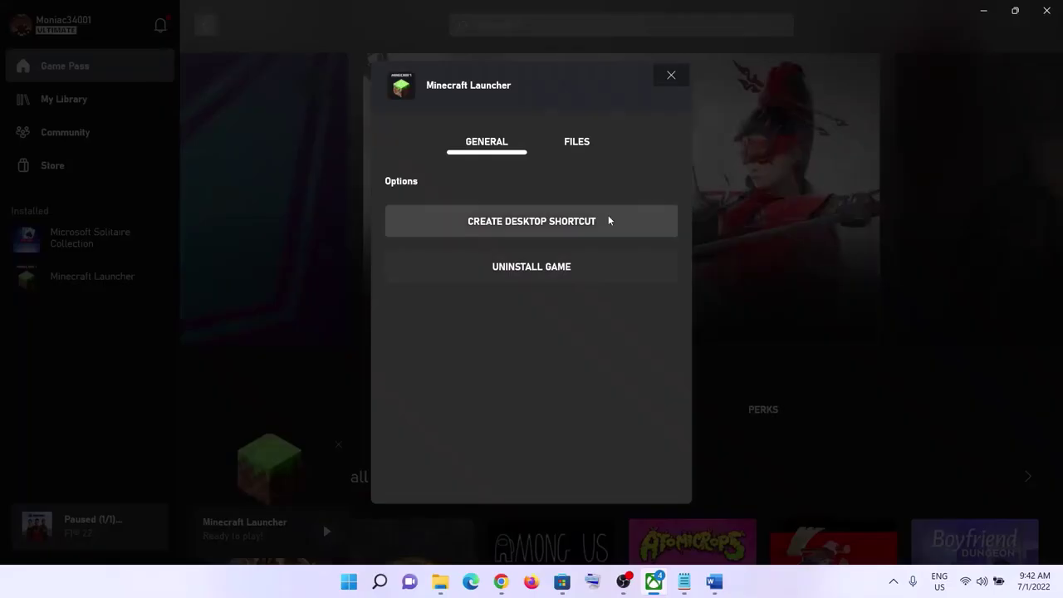
left_click(533, 223)
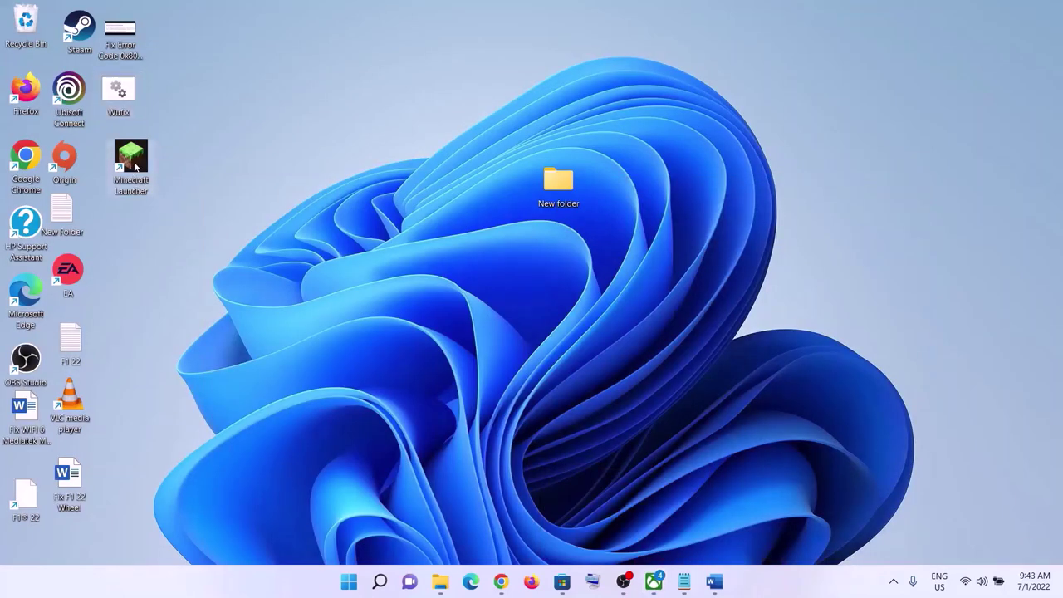
Run the Minecraft Launcher desktop shortcut as administrator, then scroll the Word notes to Step 5
right_click(140, 170)
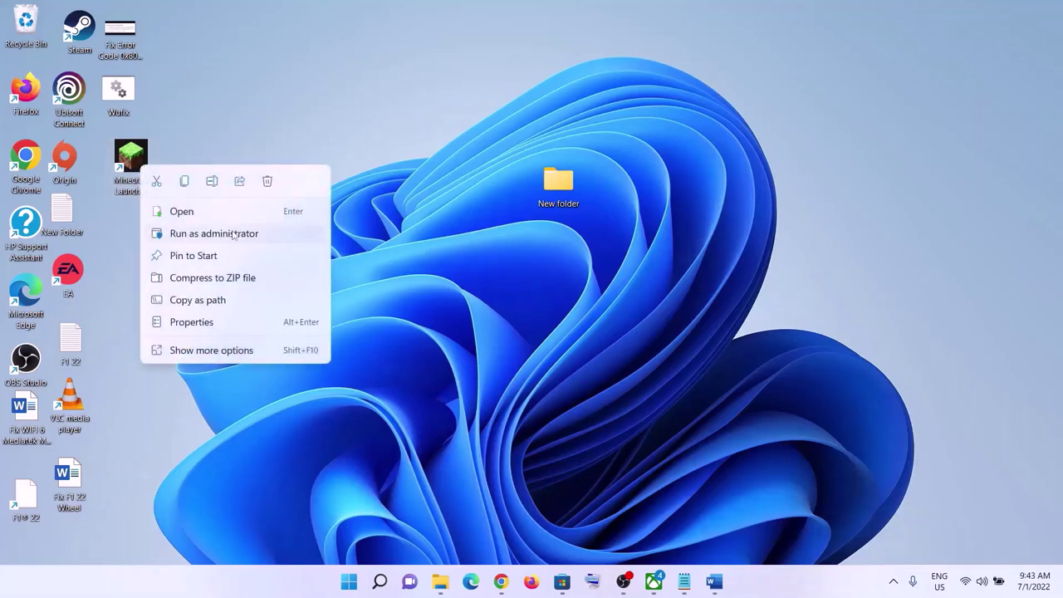
left_click(143, 165)
right_click(139, 165)
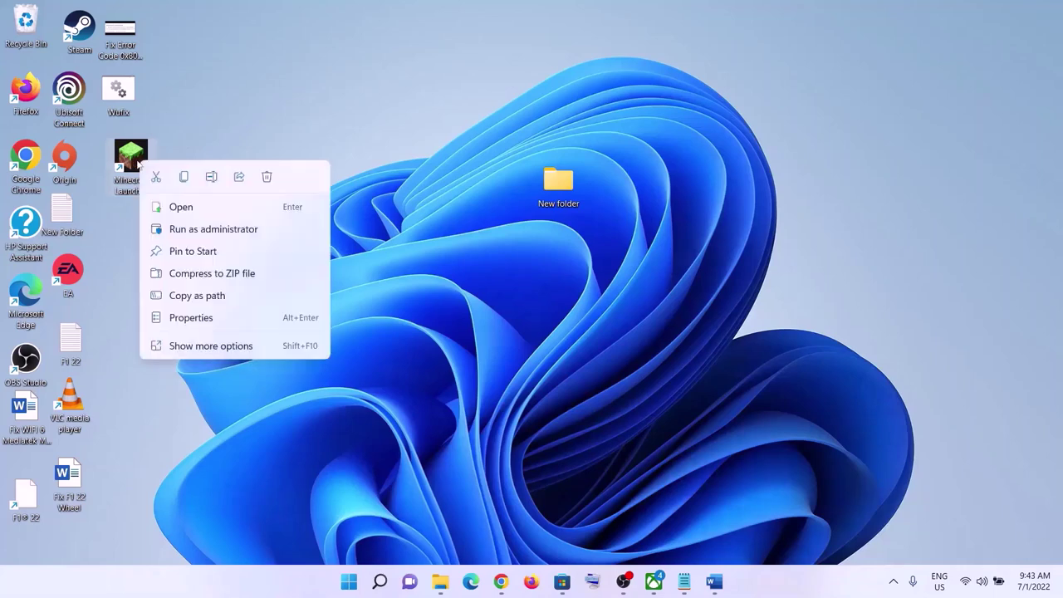
right_click(143, 162)
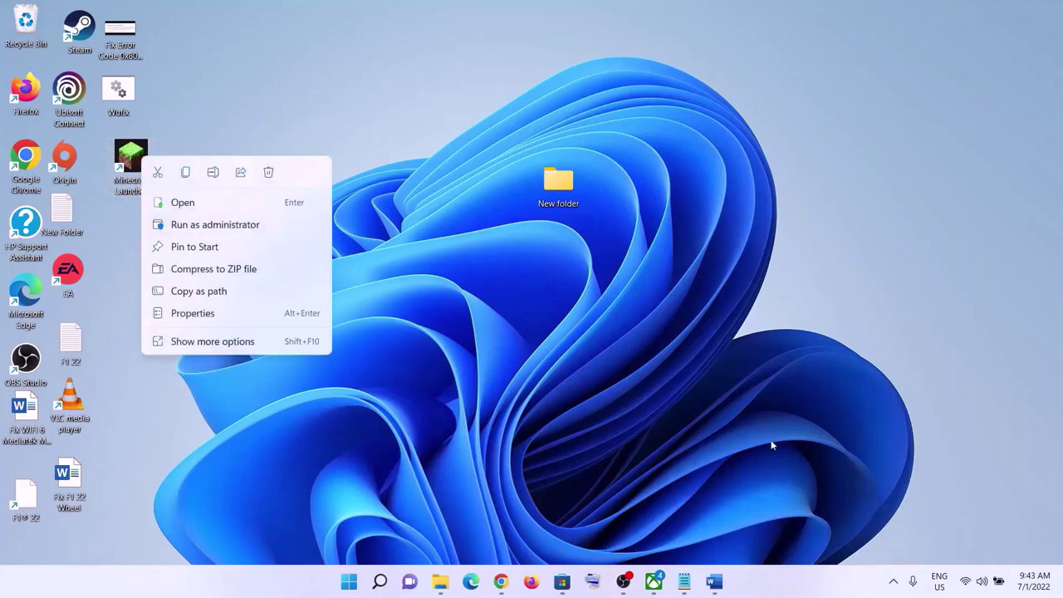
left_click(714, 582)
scroll(344, 349, "down", 3)
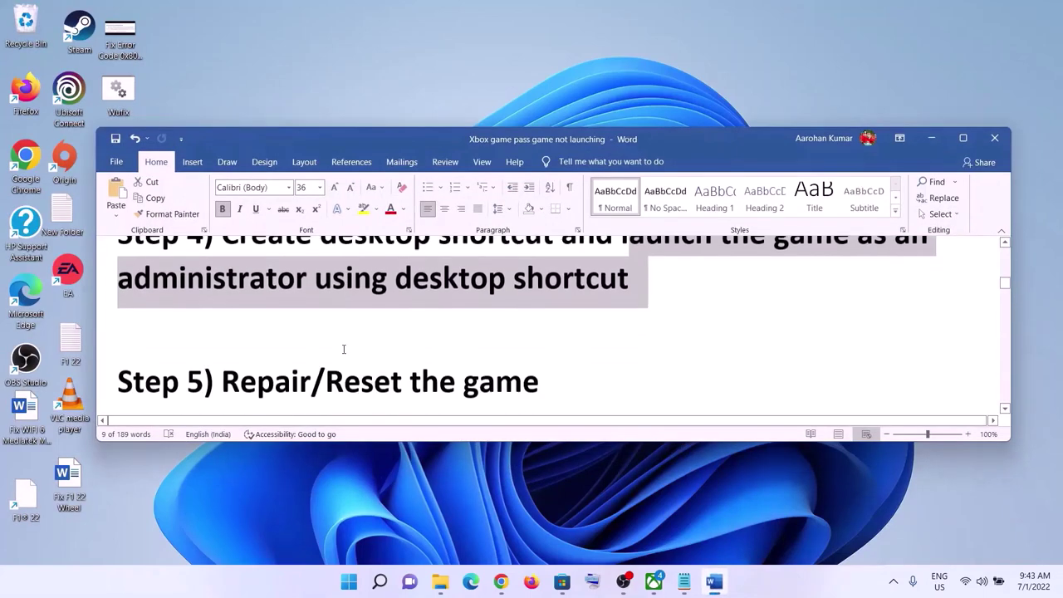
Highlight Word's Step 5 'Repair/Reset the game' note, then launch Windows Settings from Start
left_click_drag(237, 336, 622, 337)
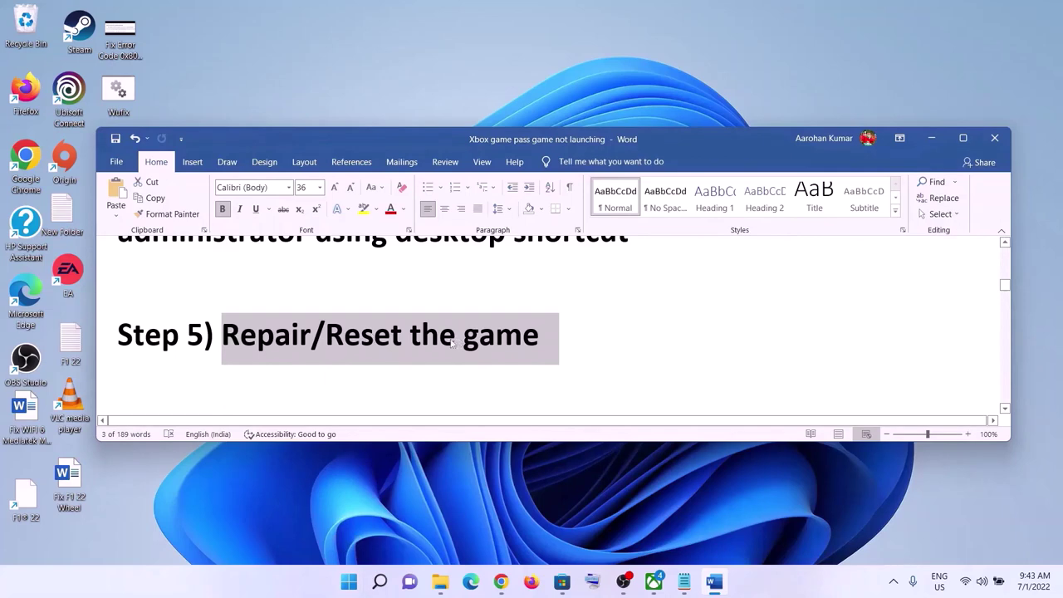
left_click(349, 581)
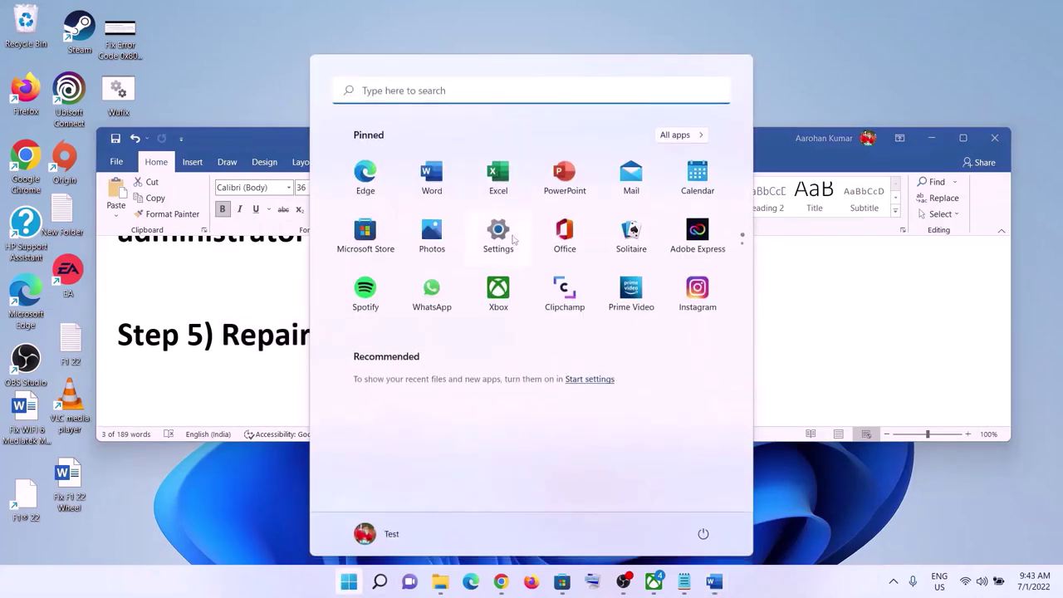
left_click(498, 233)
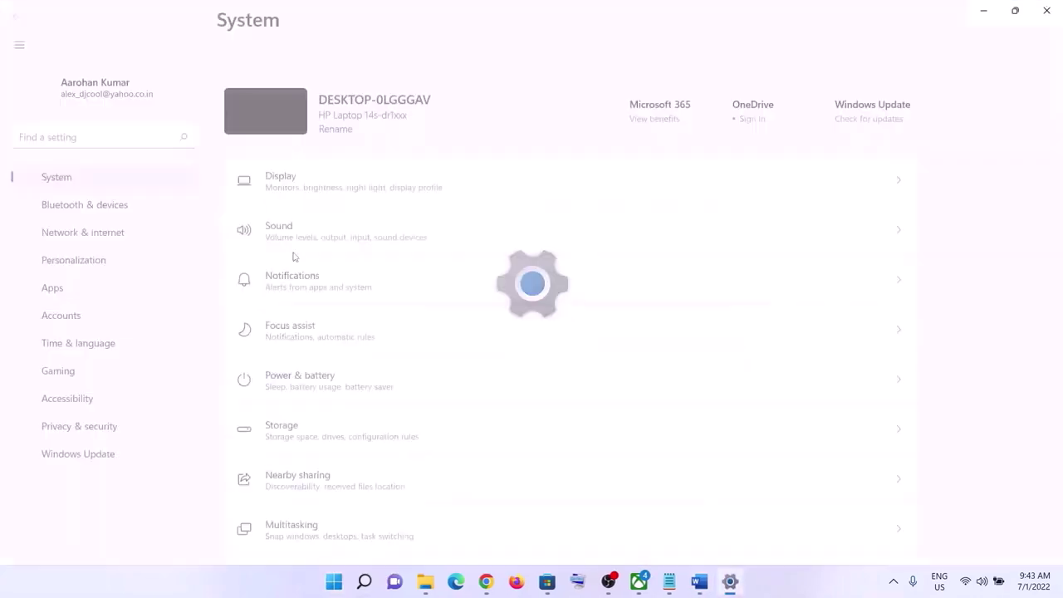
Go to Apps > Apps & features in Windows Settings
left_click(66, 260)
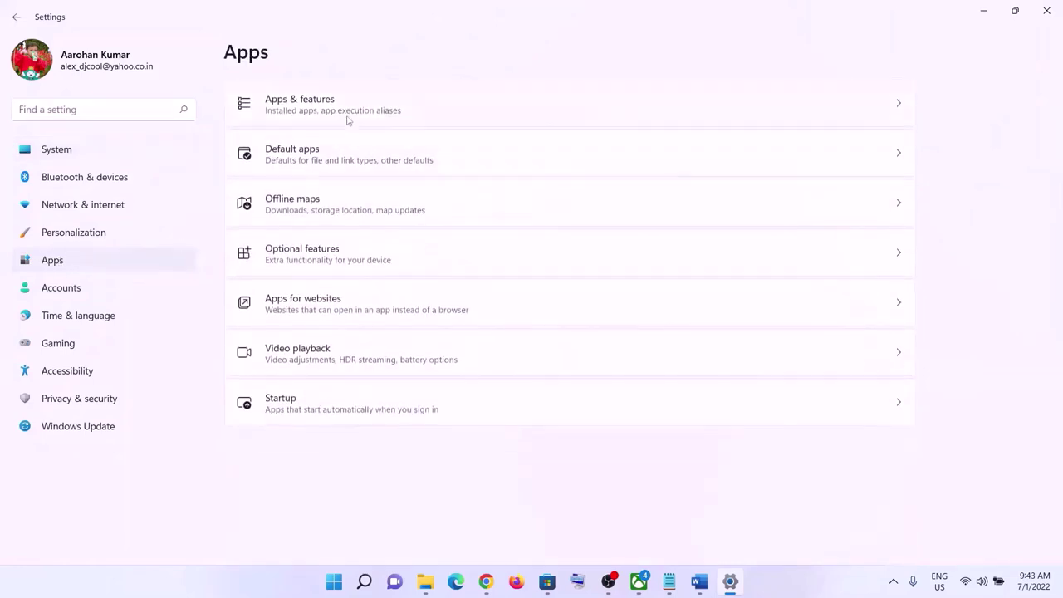
left_click(323, 107)
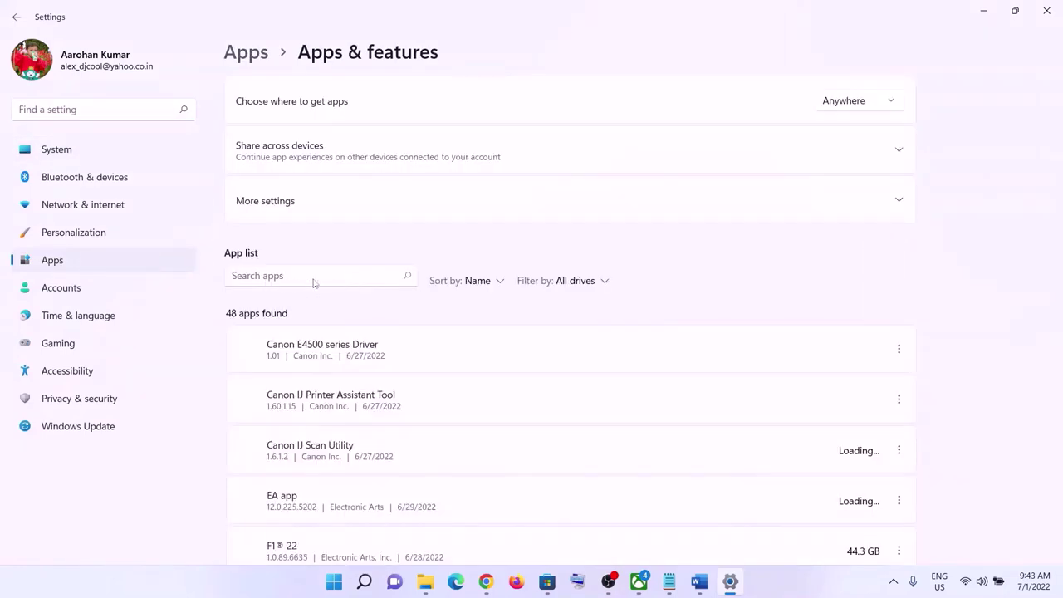
scroll(415, 427, "down", 5)
scroll(417, 426, "down", 10)
scroll(400, 413, "up", 15)
Filter the apps list for 'minecraft' and open Minecraft Launcher's Advanced options
left_click(277, 281)
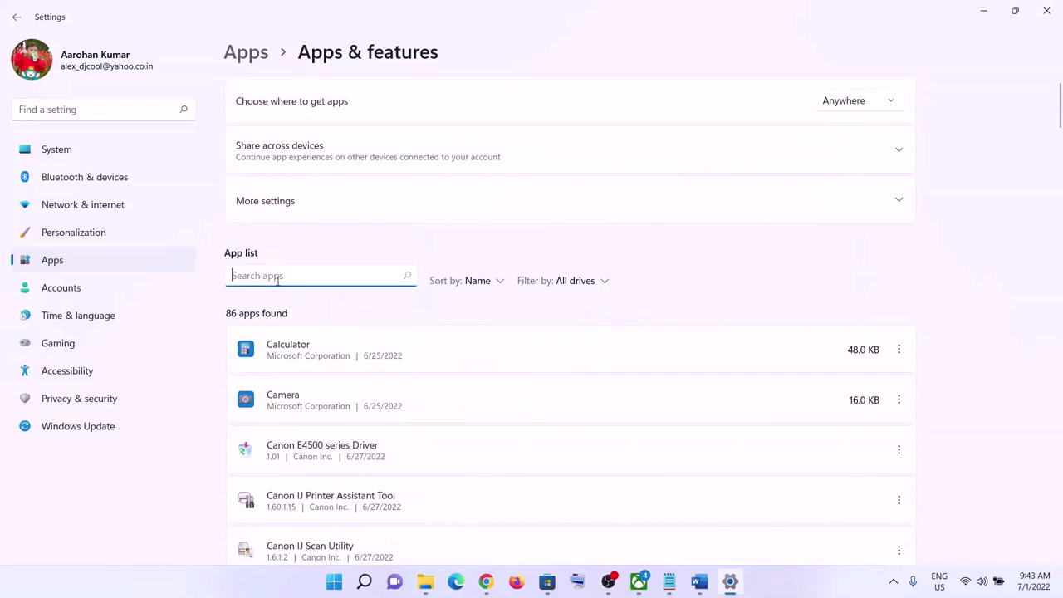
type("minecra")
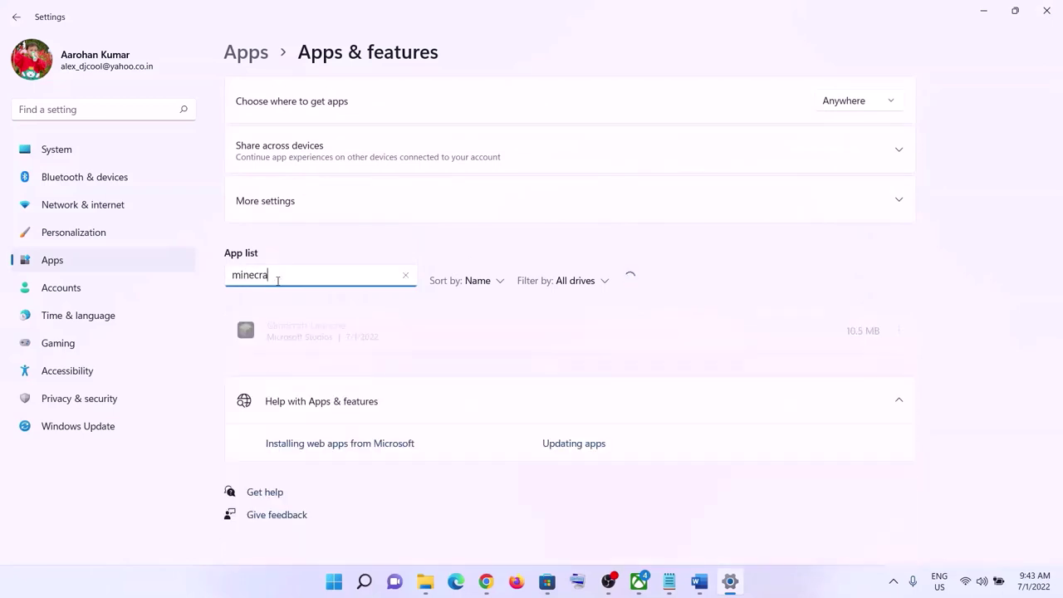
type("ft")
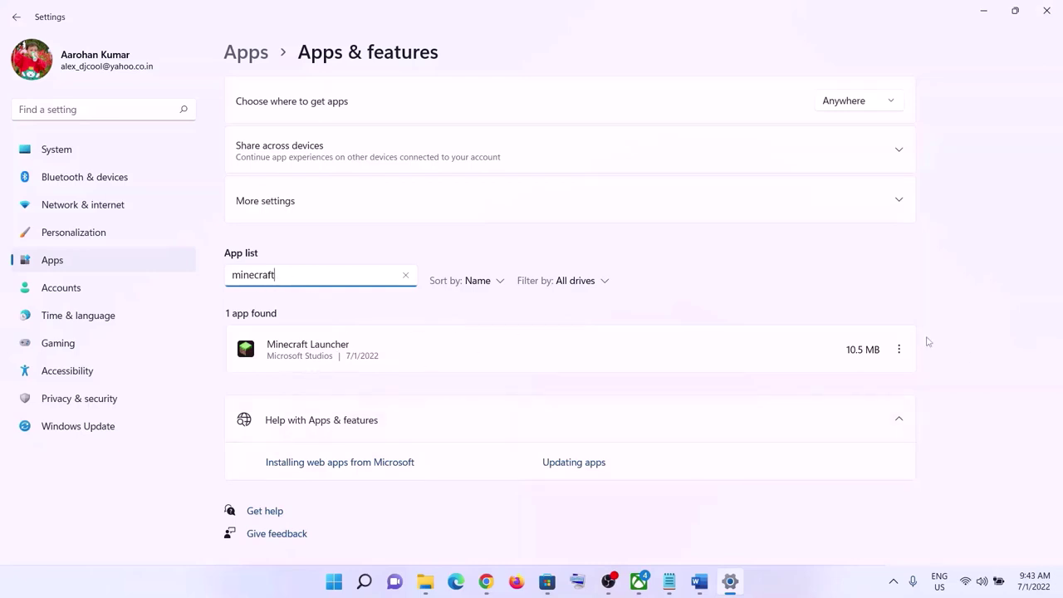
left_click(324, 356)
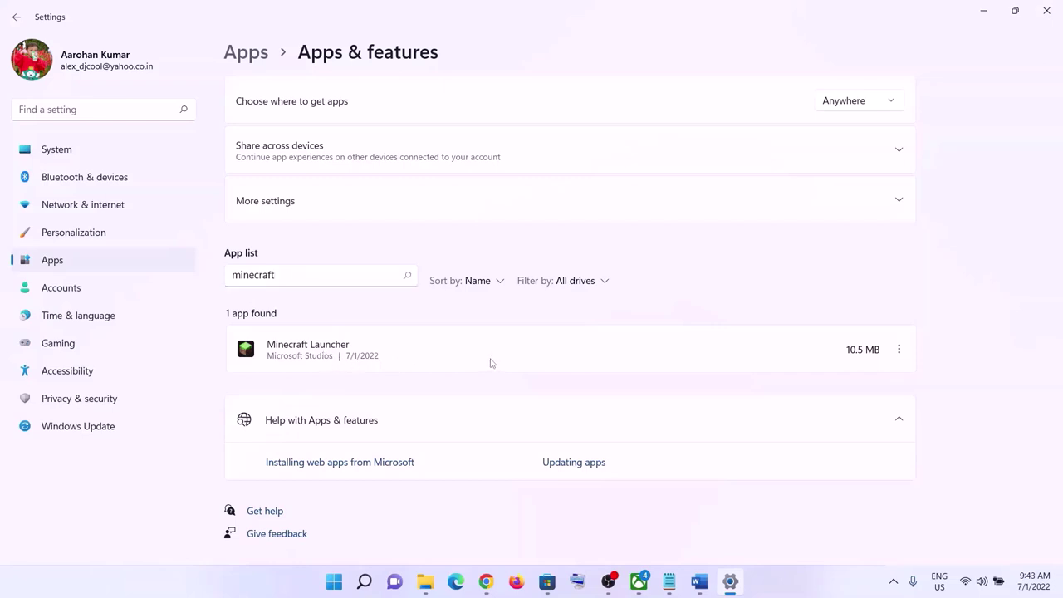
left_click(899, 350)
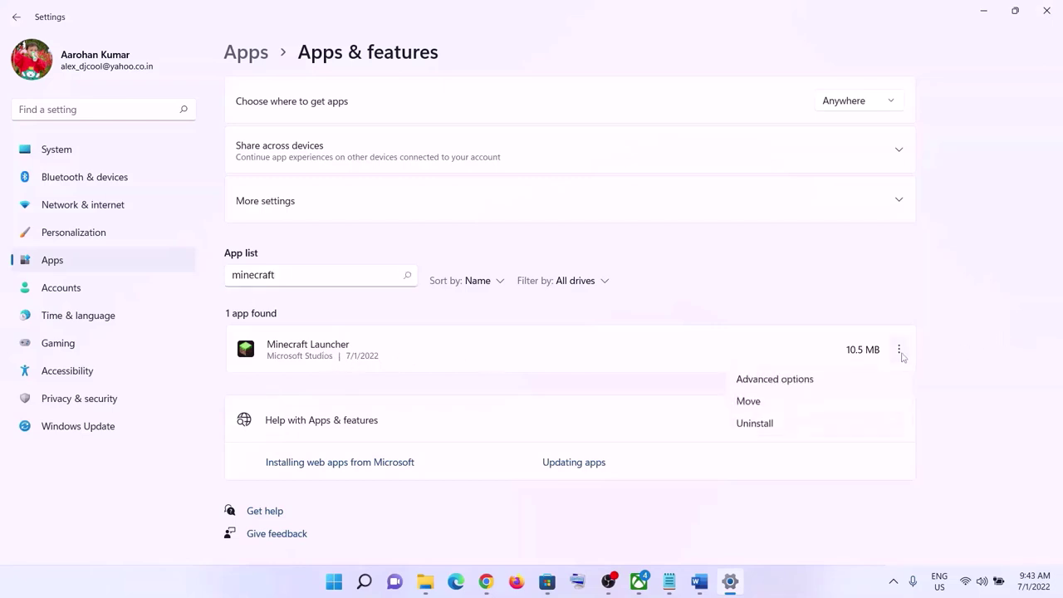
left_click(773, 384)
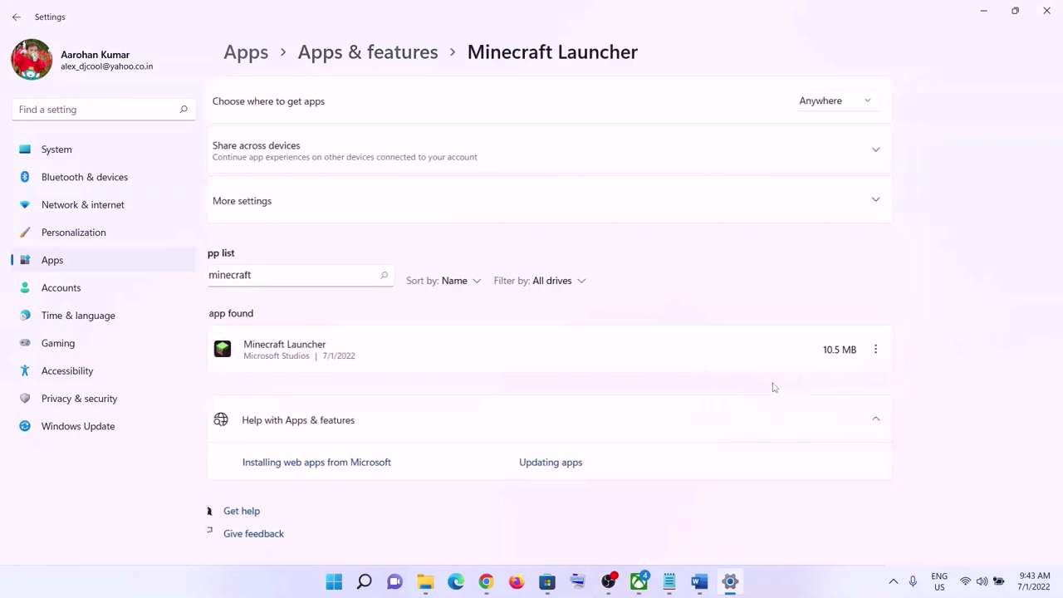
Repair Minecraft Launcher, then reset it and confirm deleting its app data
scroll(460, 340, "down", 6)
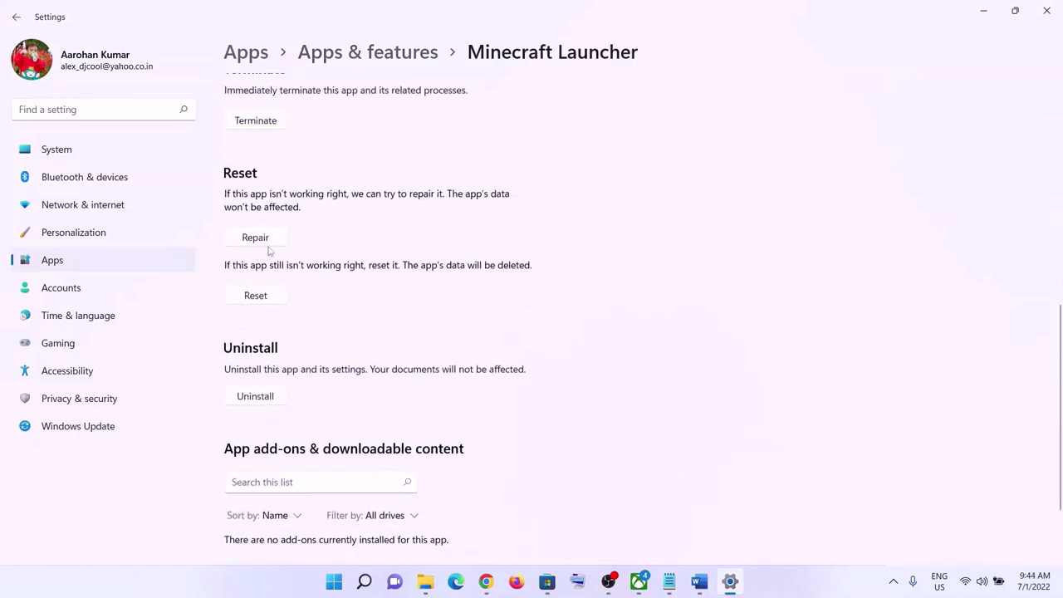
left_click(272, 241)
left_click(258, 297)
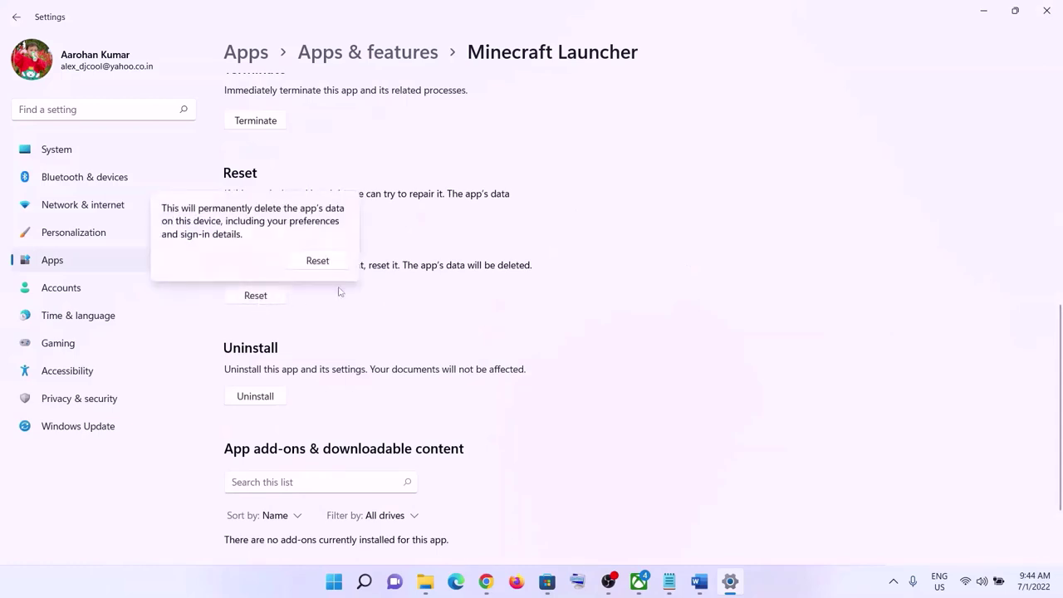
left_click(312, 258)
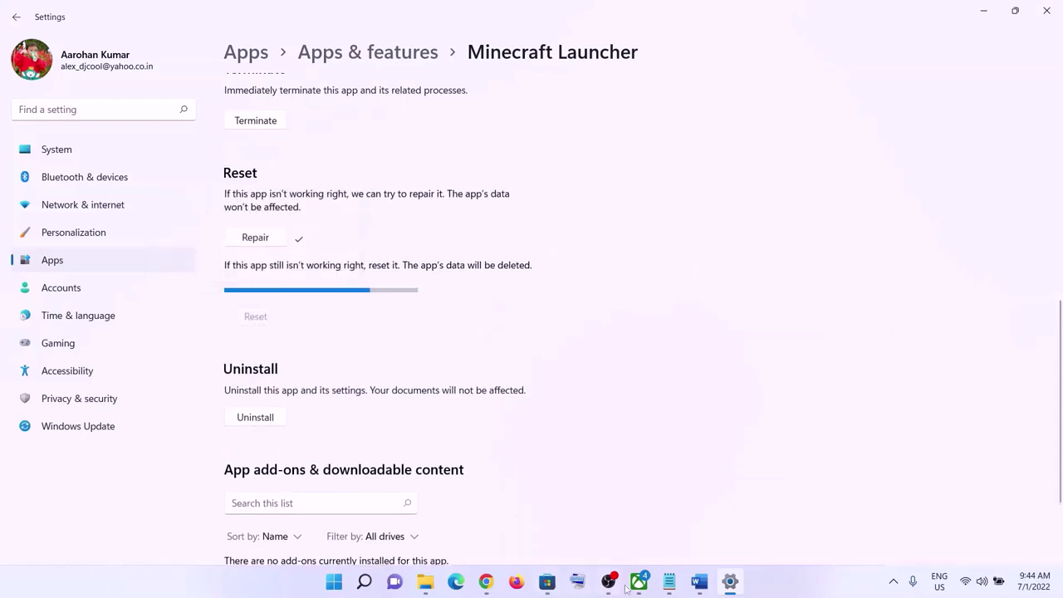